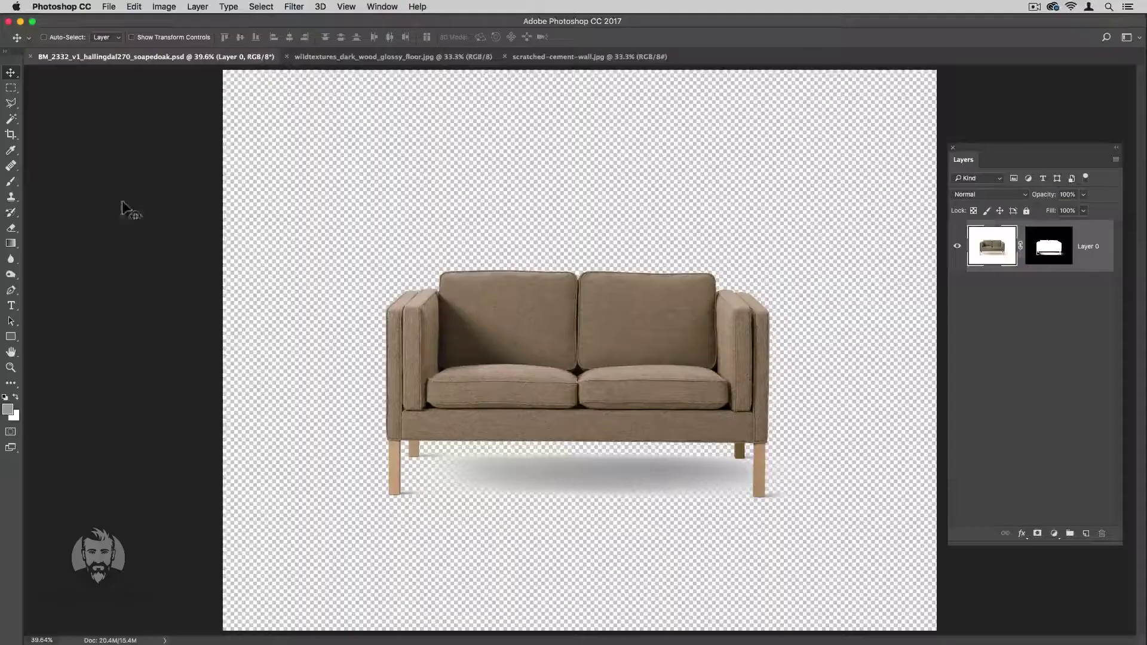
Switch to the Crop tool on the cut-out sofa document
key(c)
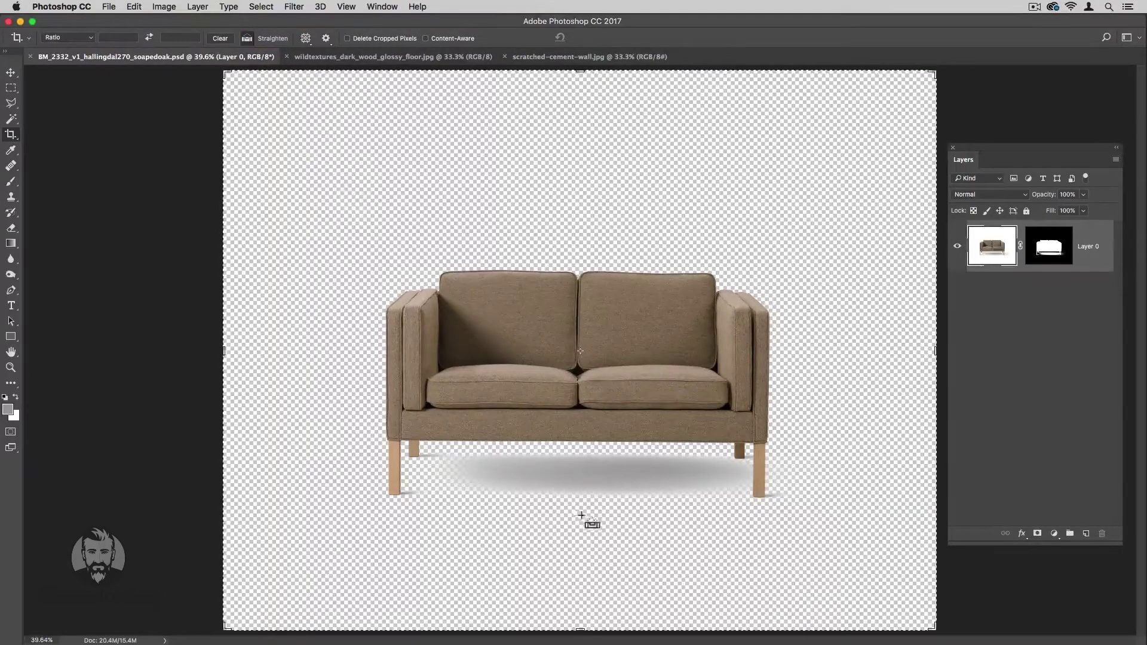
Straighten the sofa by drawing a level line along its leg bases
key(super+plus)
key(super+plus)
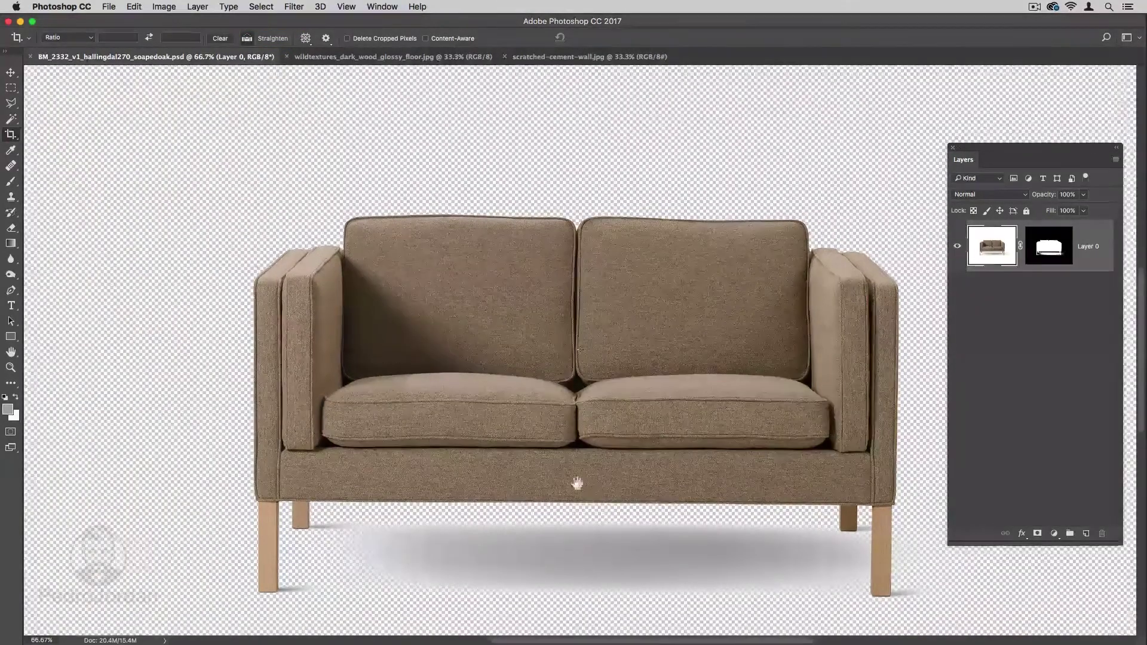
scroll(584, 481, right, 3)
click(127, 430)
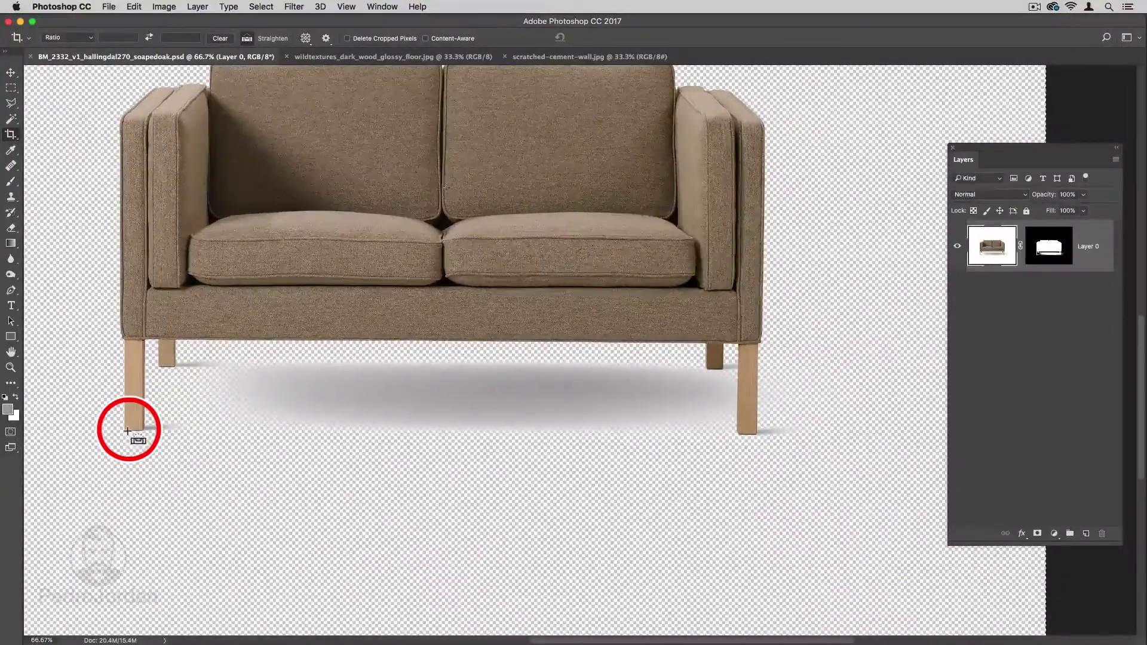
drag(127, 430, 756, 434)
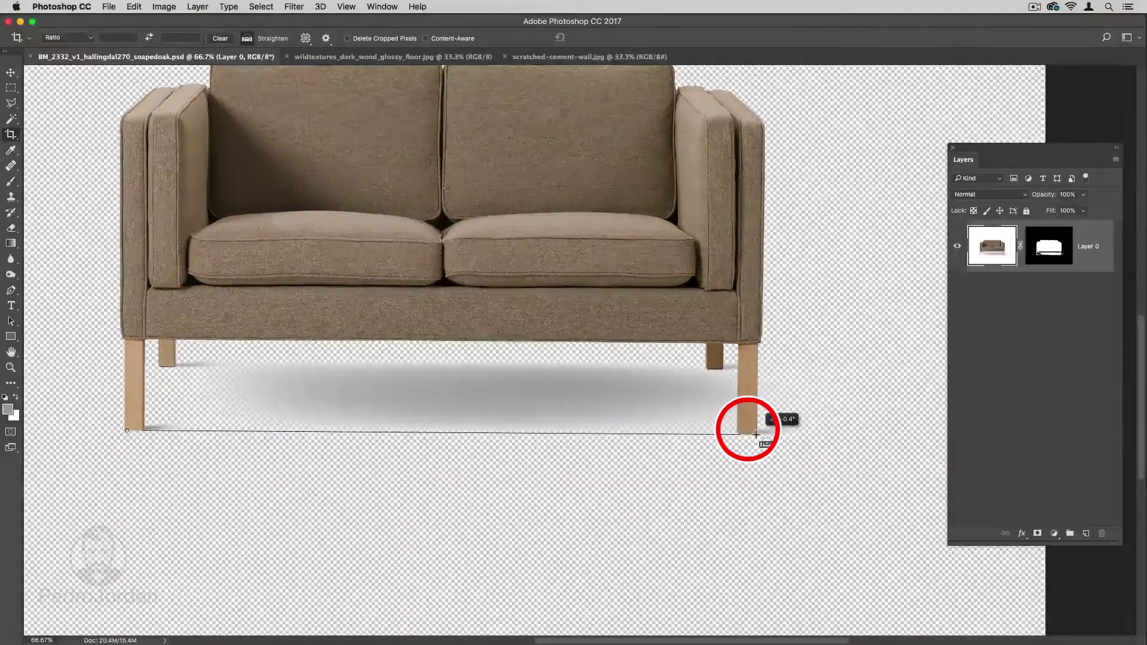
Enlarge the crop box evenly well beyond the original canvas
key(super+minus)
key(super+minus)
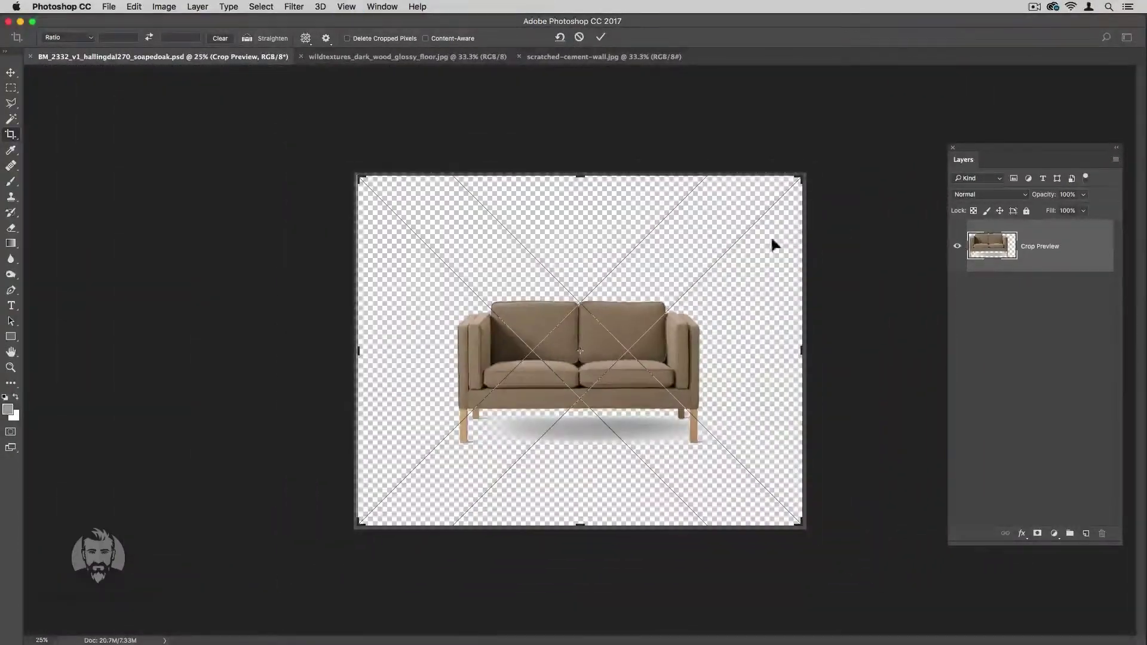
drag(802, 177, 926, 108)
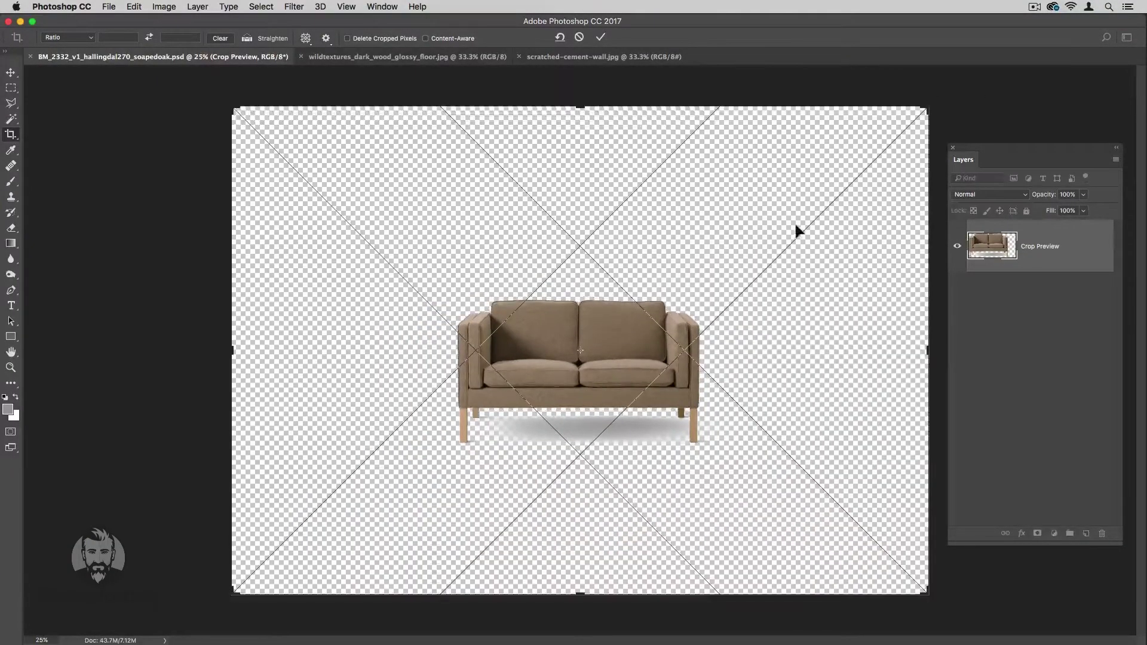
drag(794, 221, 794, 246)
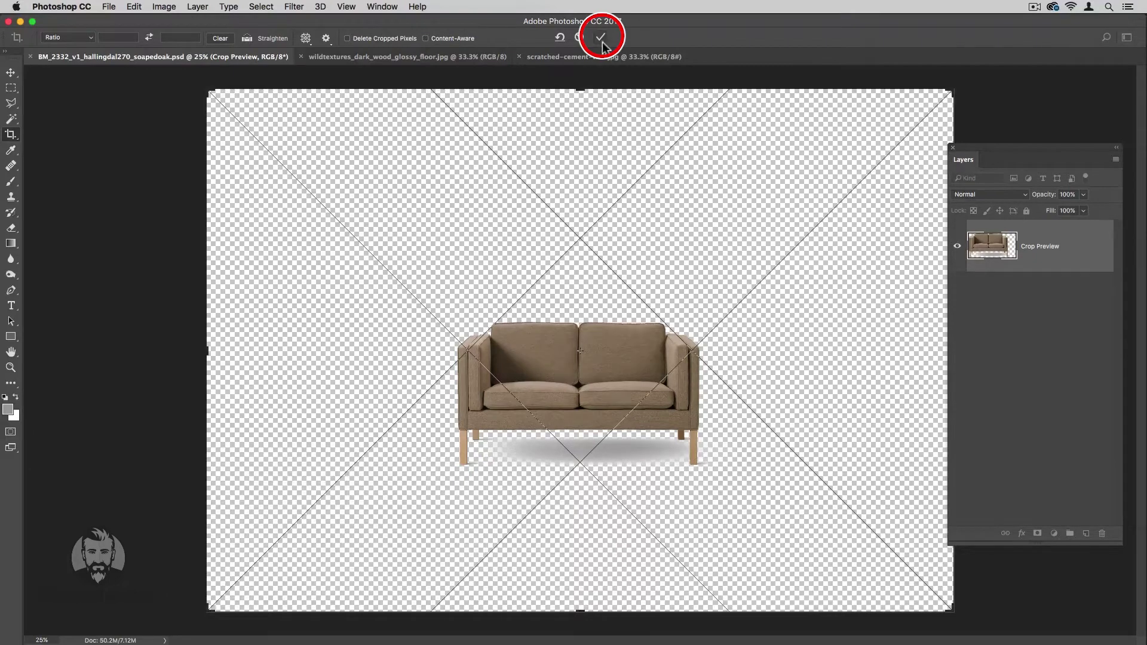
Commit the enlarged crop and add a white-filled Layer 1 beneath the sofa layer
click(600, 37)
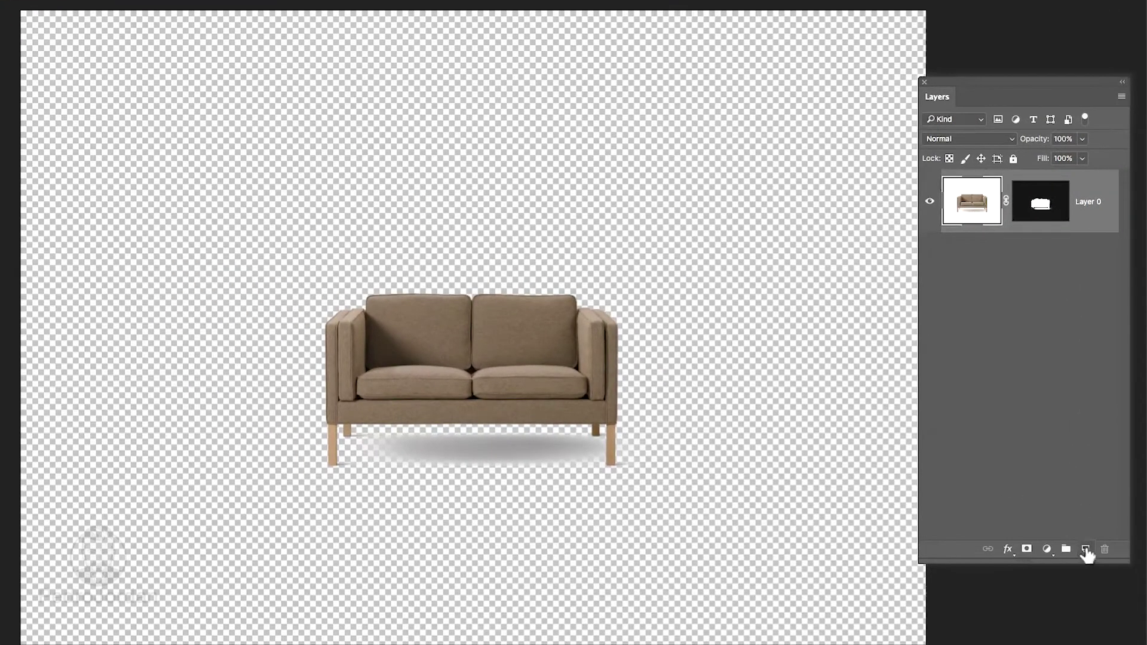
click(1086, 533)
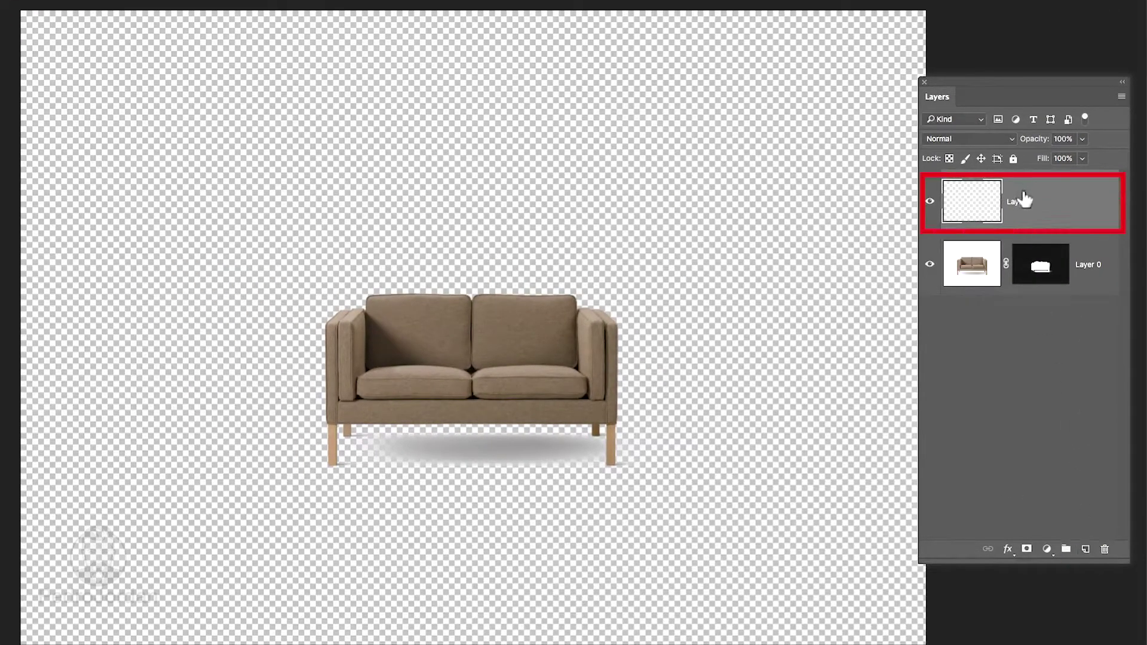
drag(1024, 200, 1023, 277)
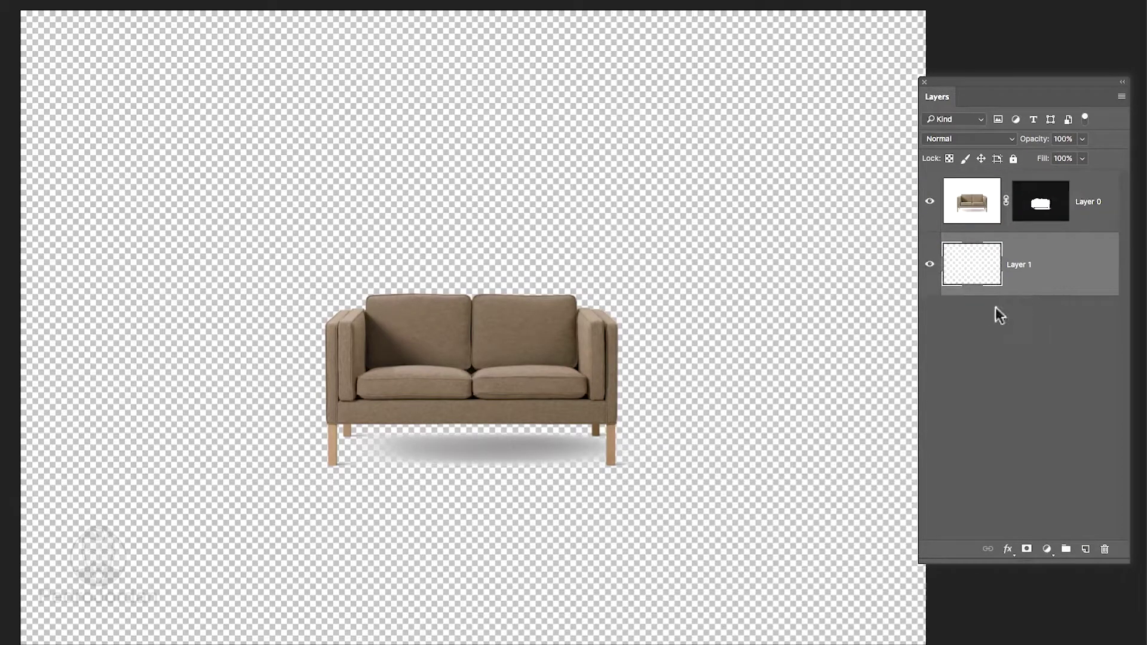
key(ctrl+BackSpace)
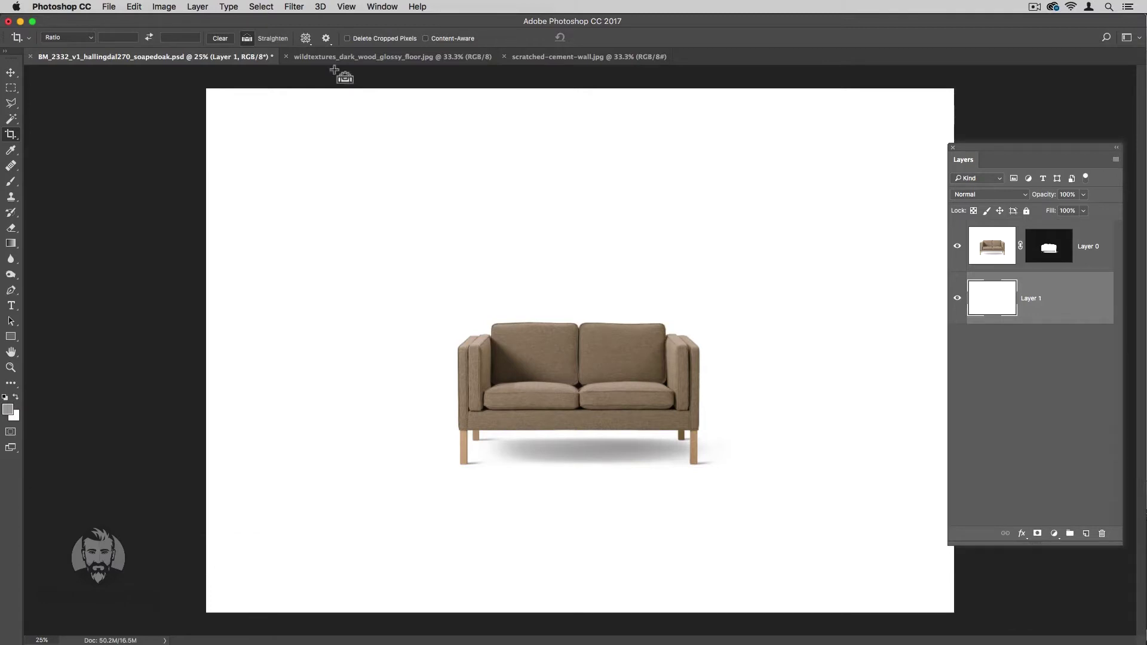
In Vanishing Point, create a perspective plane on the sofa's four leg bases
click(294, 7)
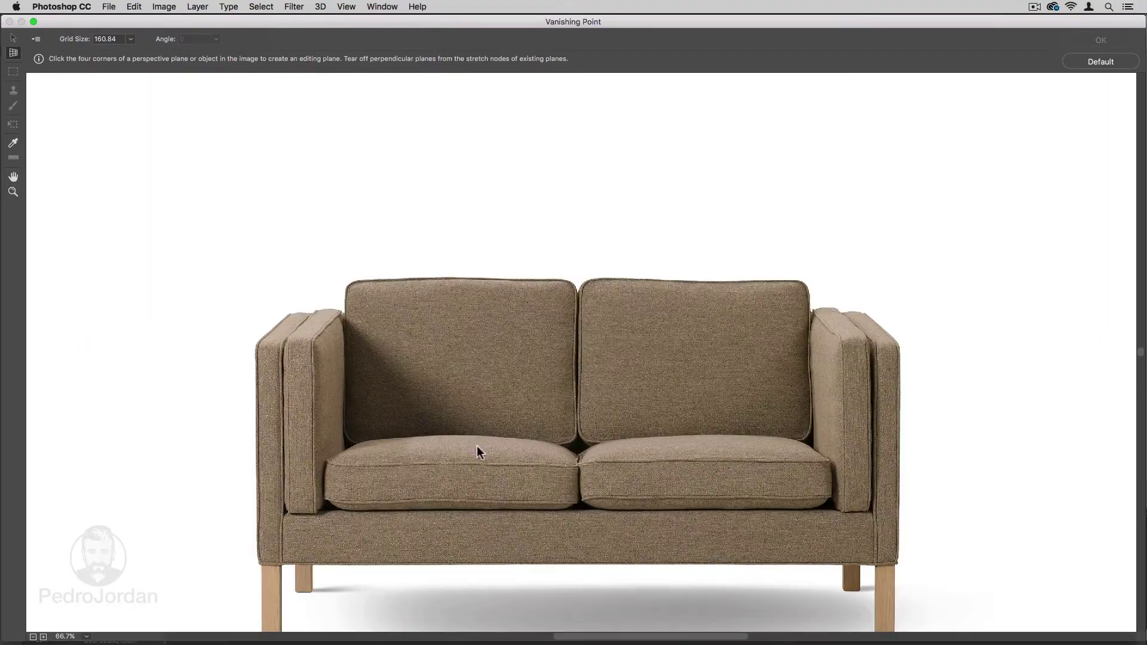
scroll(435, 397, down, 5)
scroll(435, 396, right, 3)
click(169, 394)
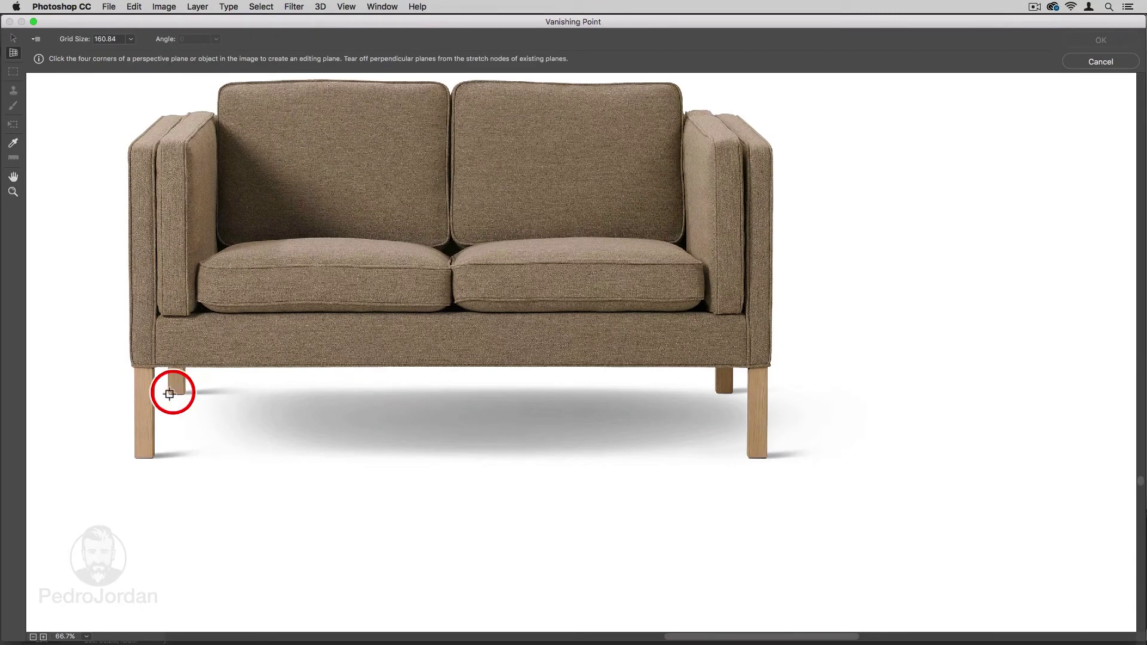
click(732, 393)
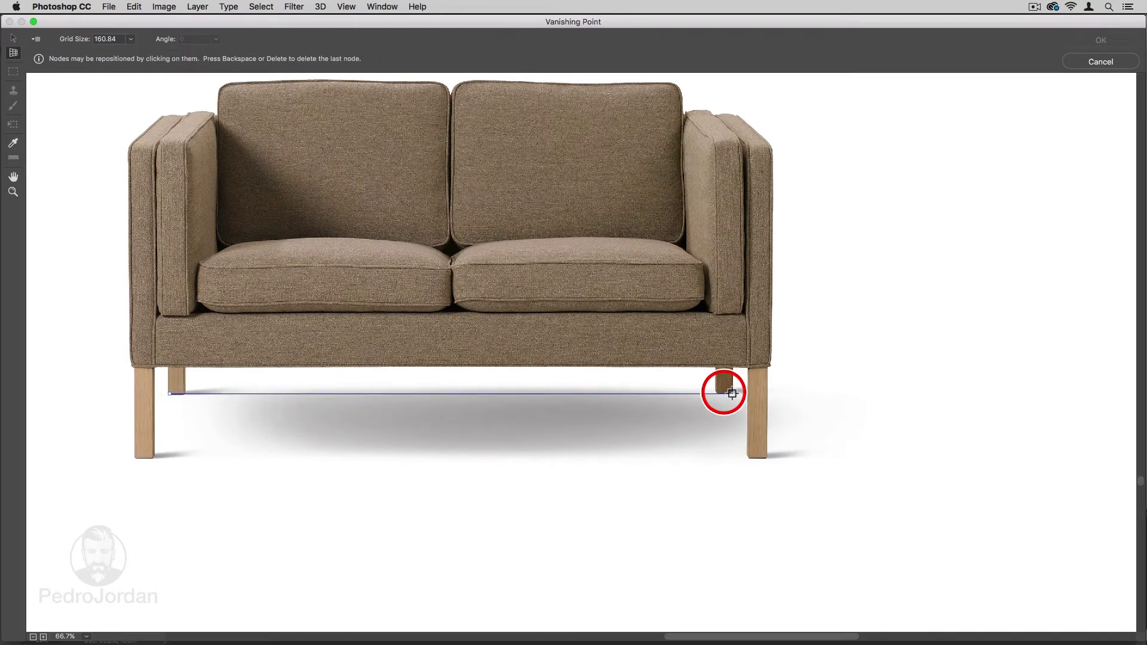
click(766, 458)
click(133, 456)
key(super+minus)
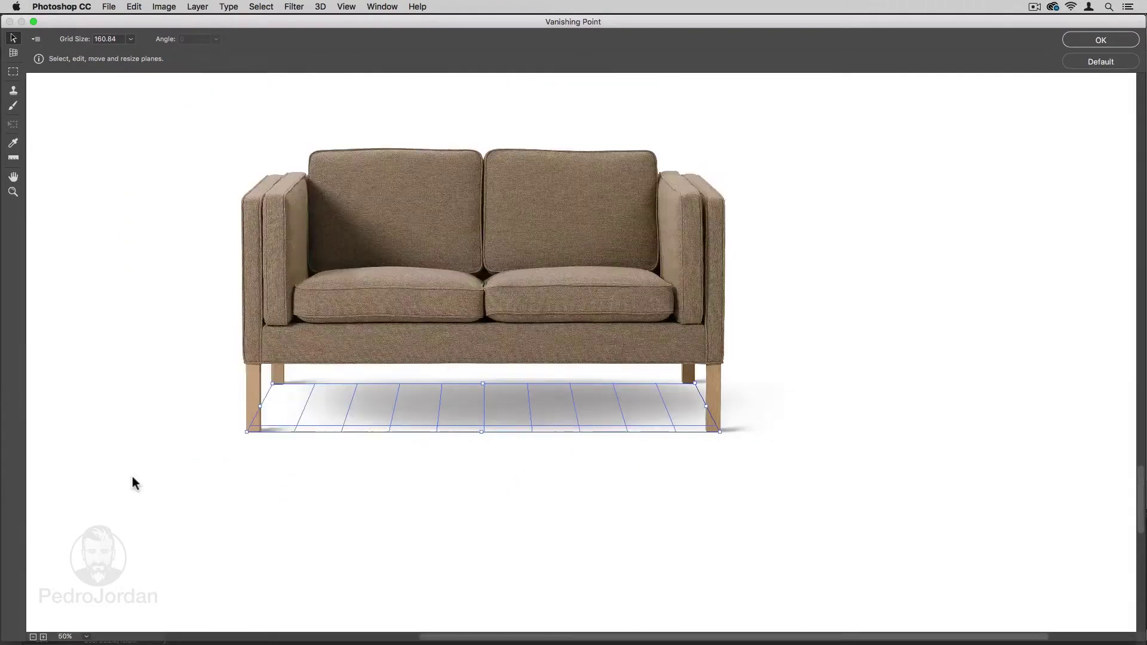
key(super+minus)
Stretch the floor plane across the canvas and set grid size to 270.73
drag(578, 466, 577, 616)
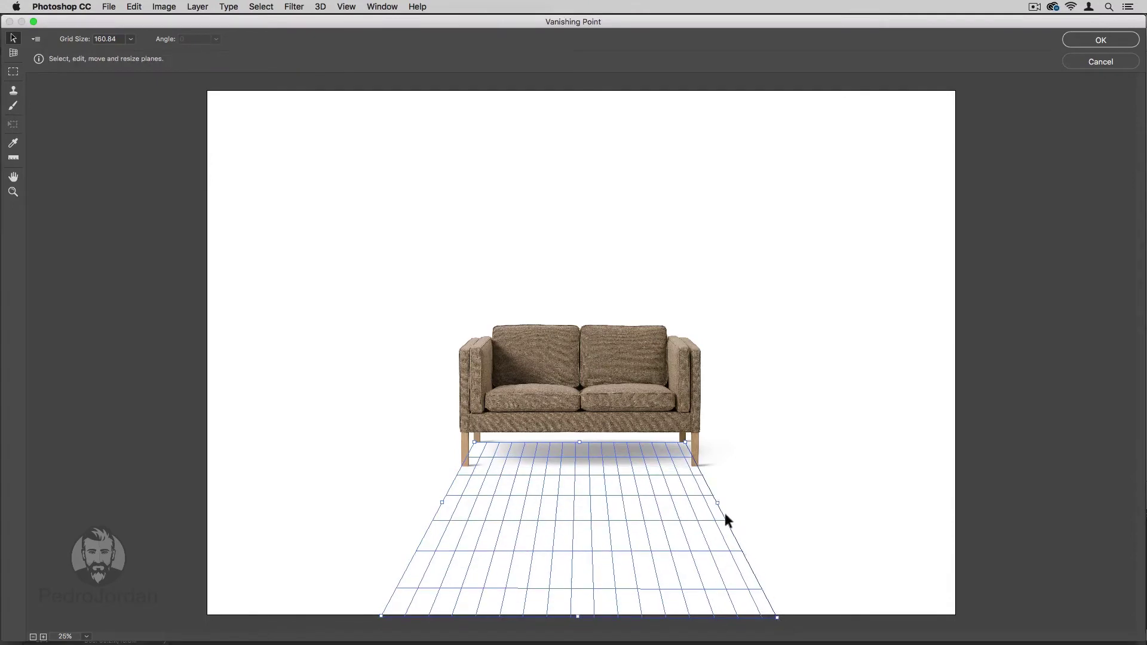
drag(717, 502, 1082, 503)
drag(443, 503, 75, 502)
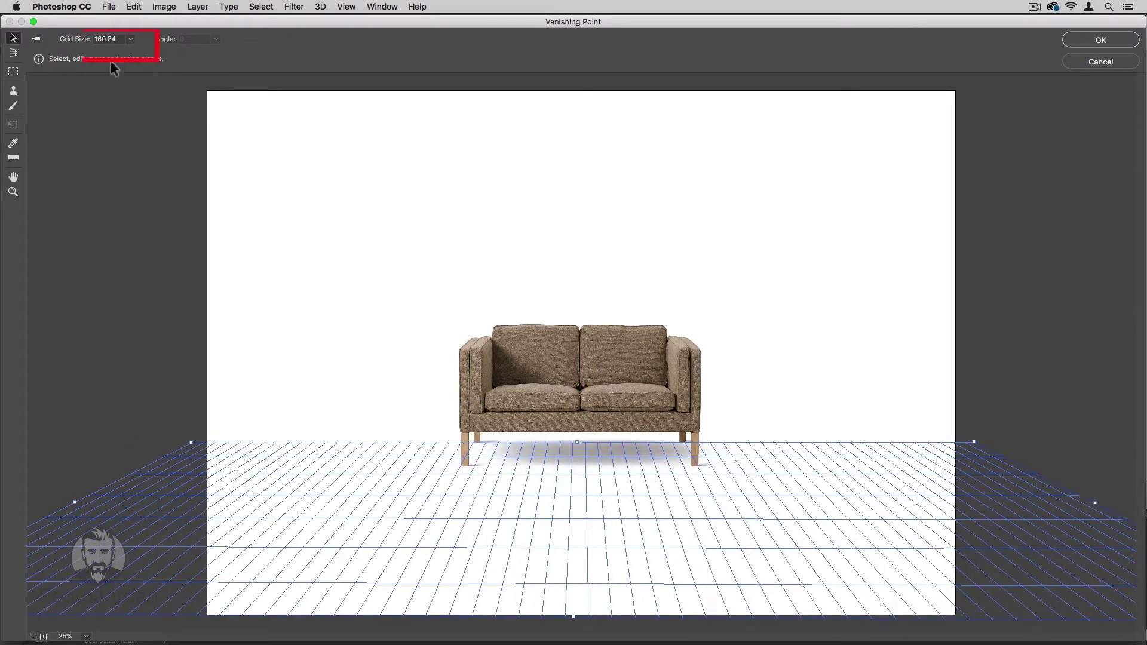
click(129, 38)
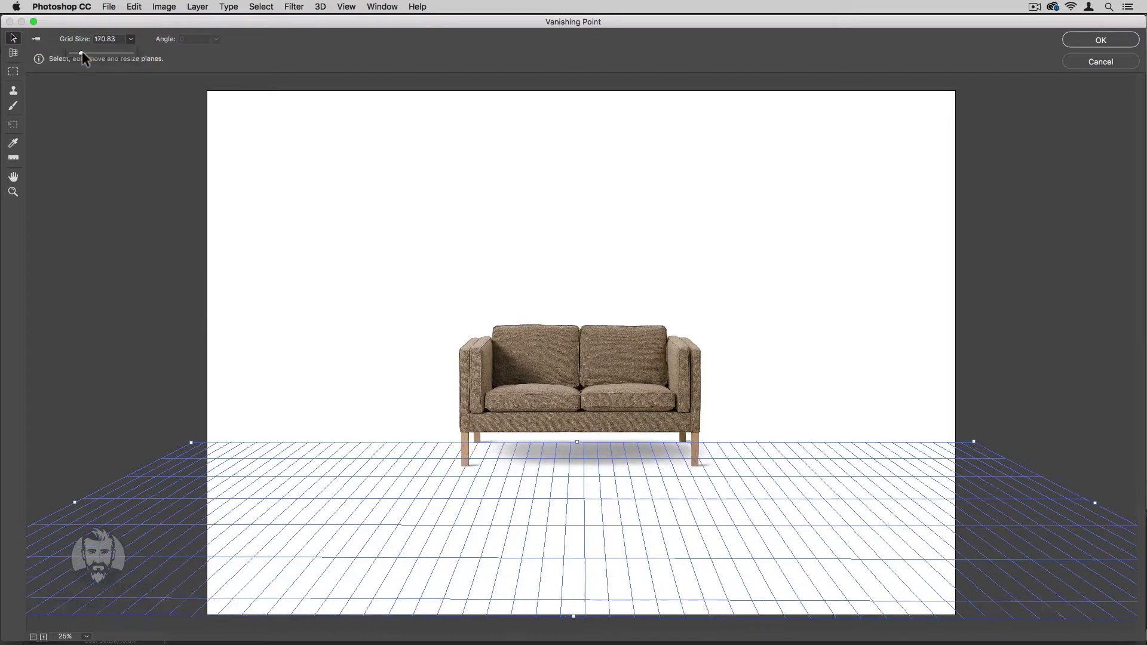
drag(81, 53, 85, 54)
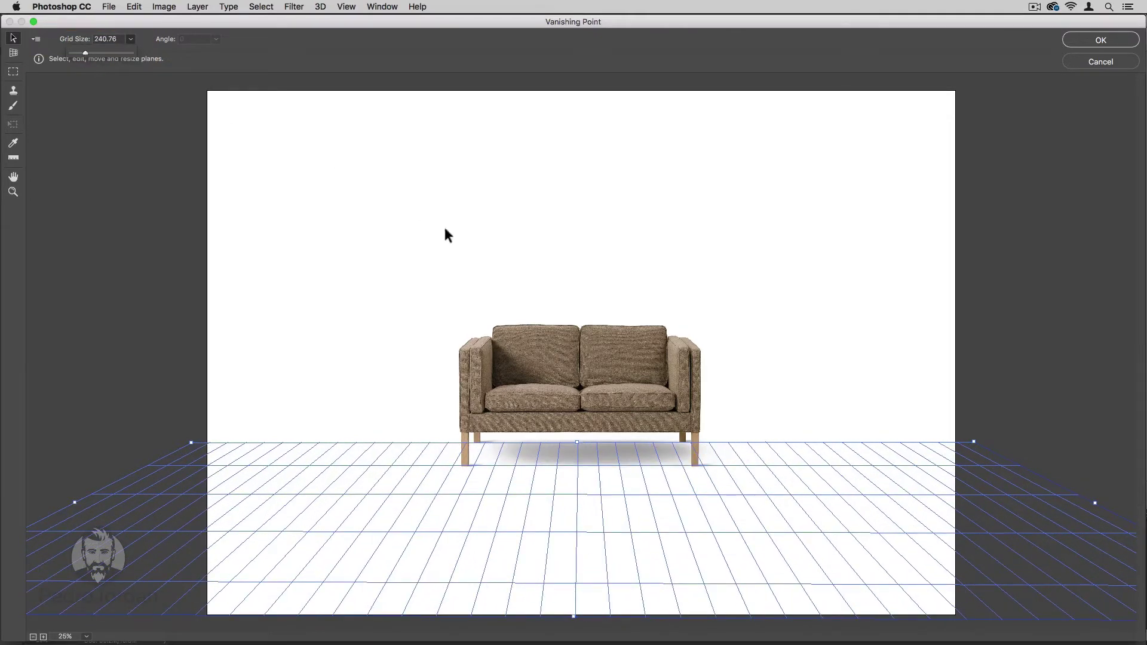
drag(577, 442, 575, 436)
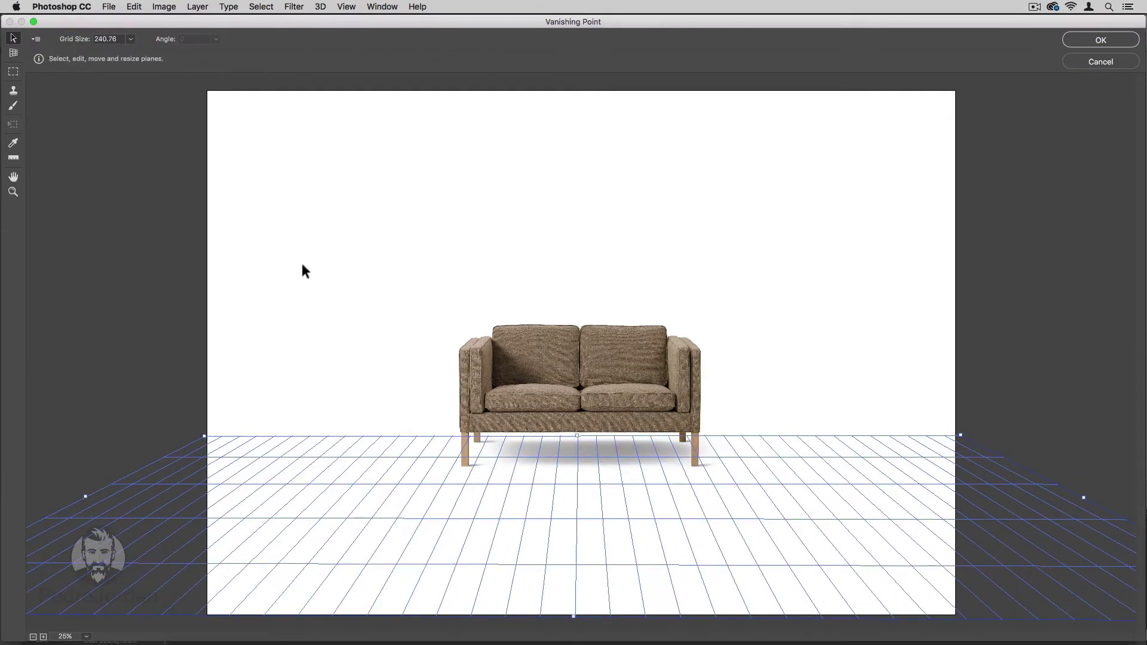
drag(84, 46, 87, 48)
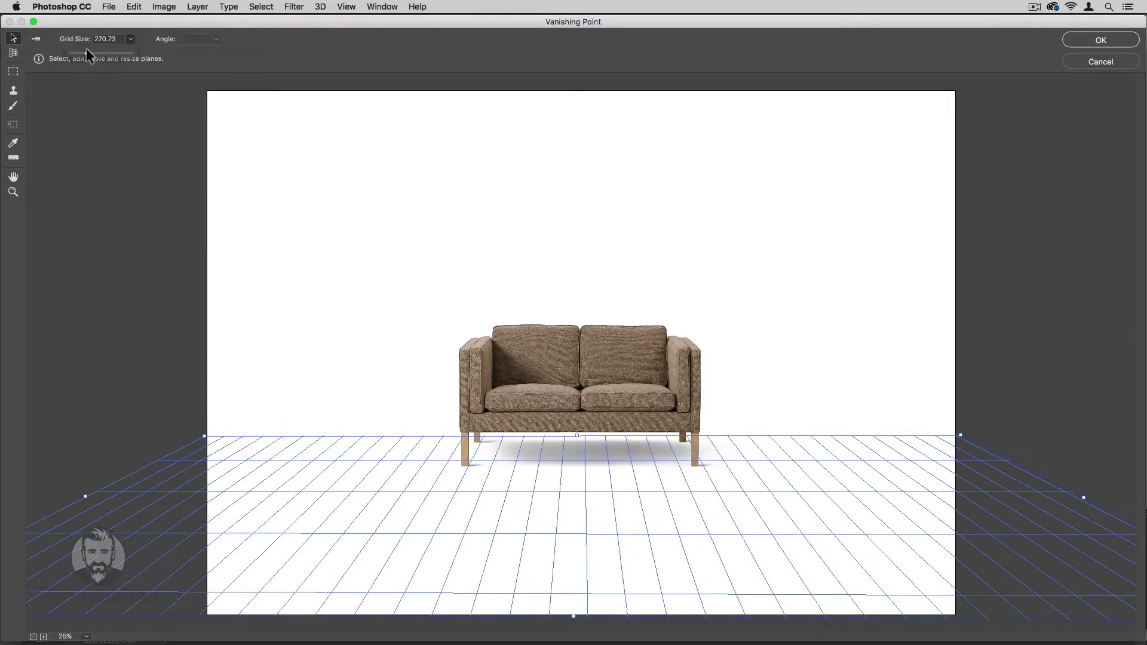
Render the perspective grid to the Photoshop layer and apply Vanishing Point
click(36, 39)
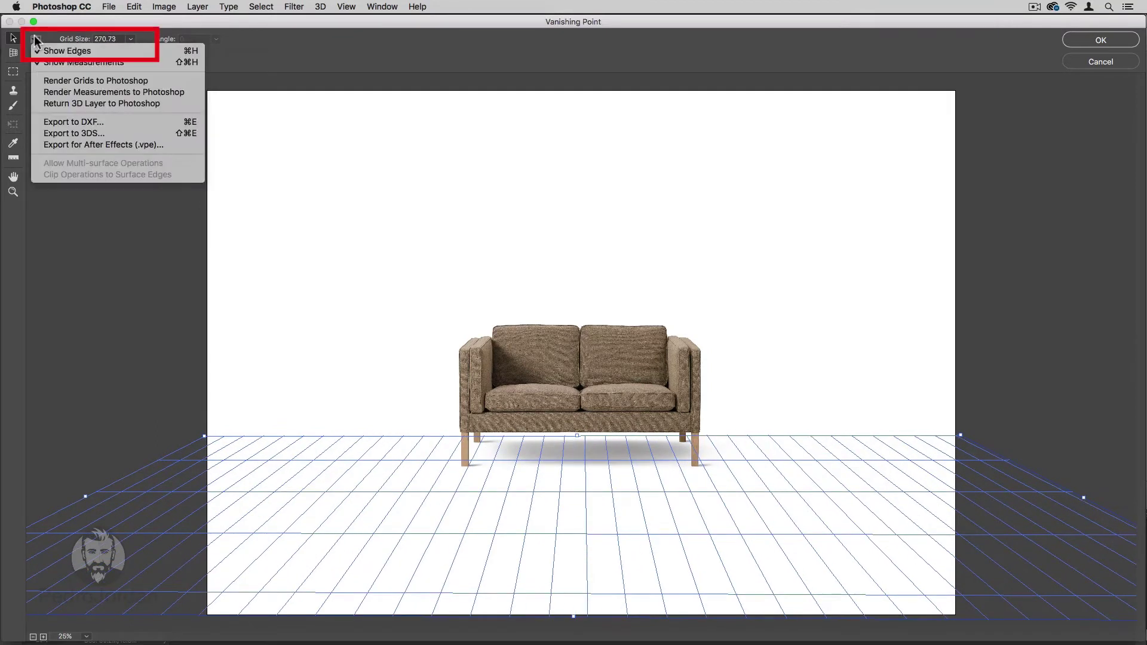
click(163, 81)
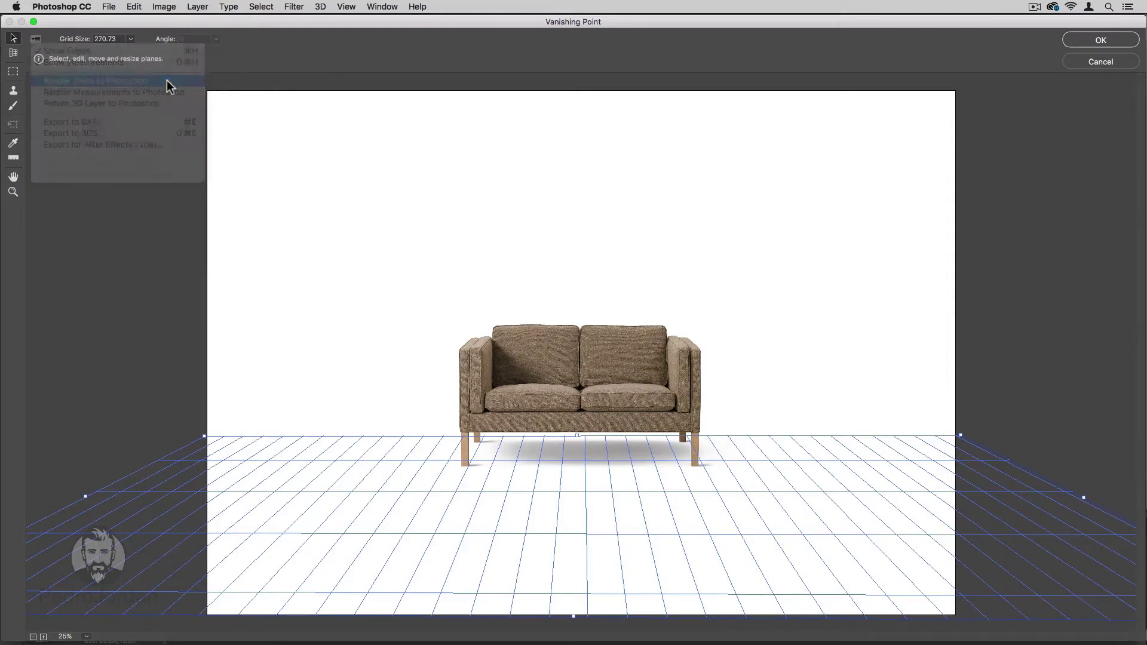
click(1063, 43)
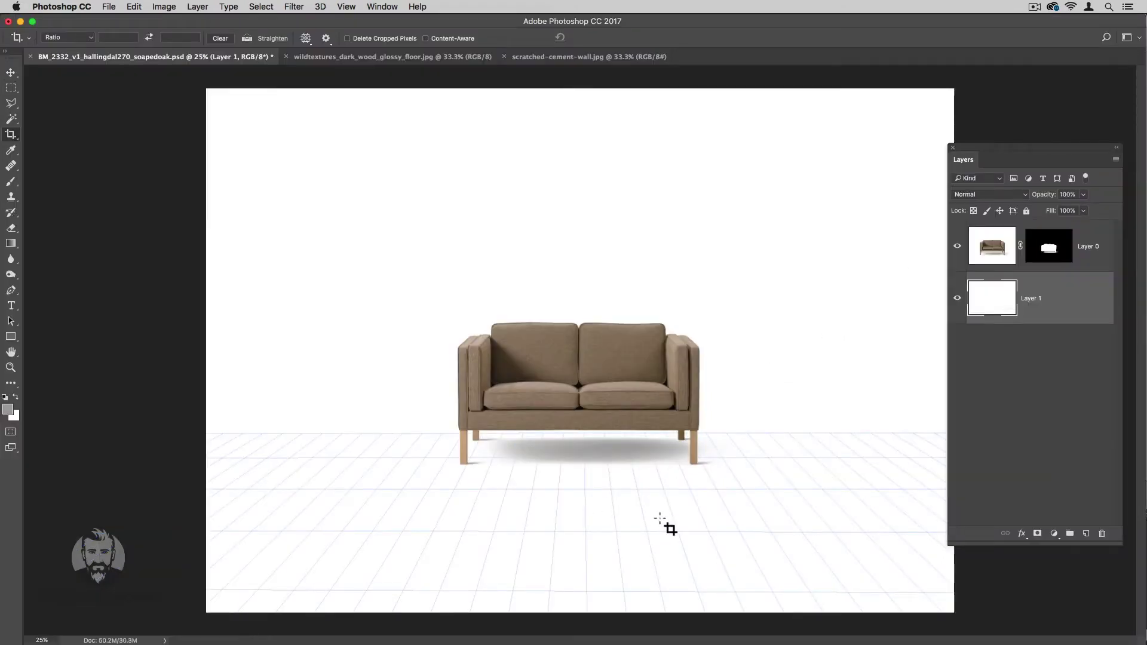
Drag the dark wood floor texture into the sofa document as Layer 2
key(super)
click(363, 55)
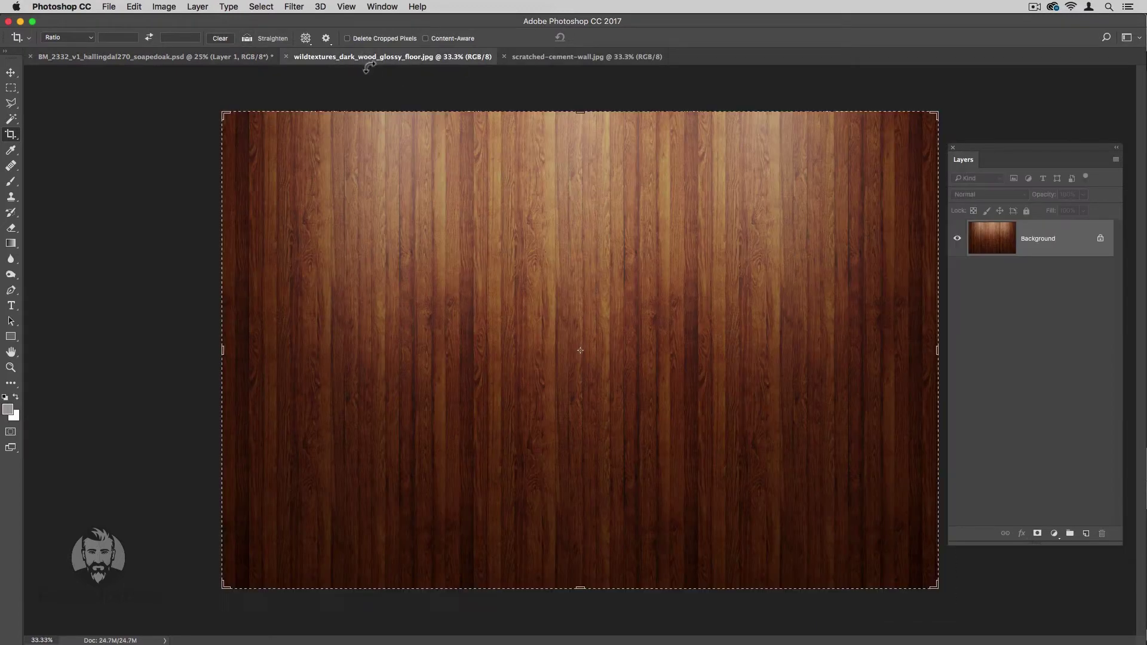
key(v)
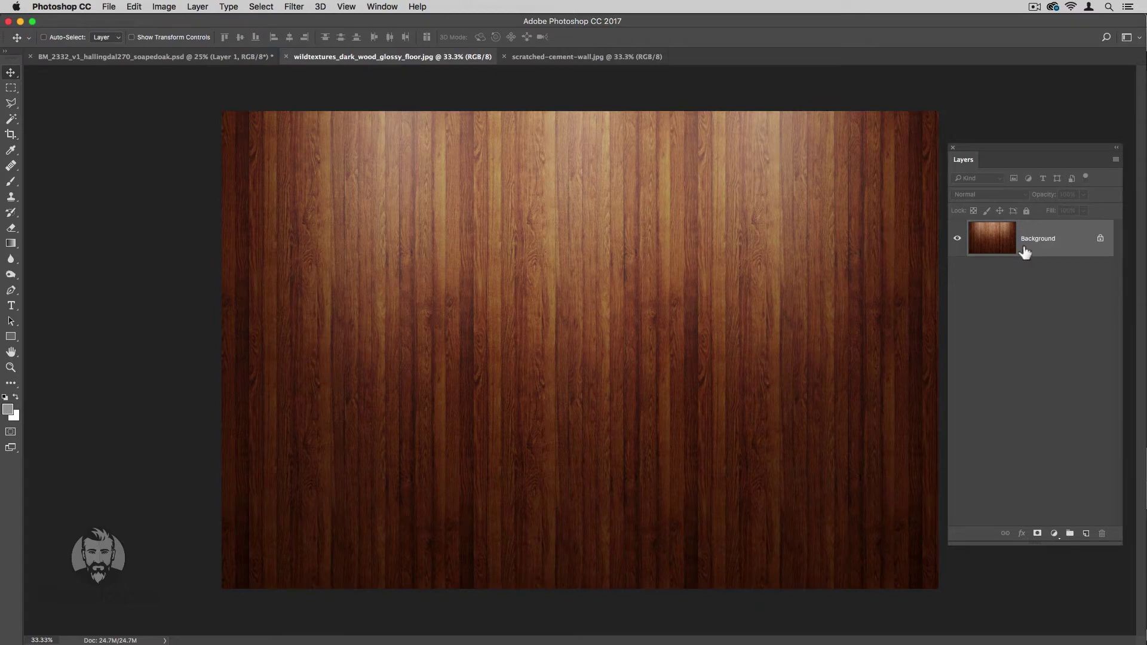
drag(1025, 253, 226, 59)
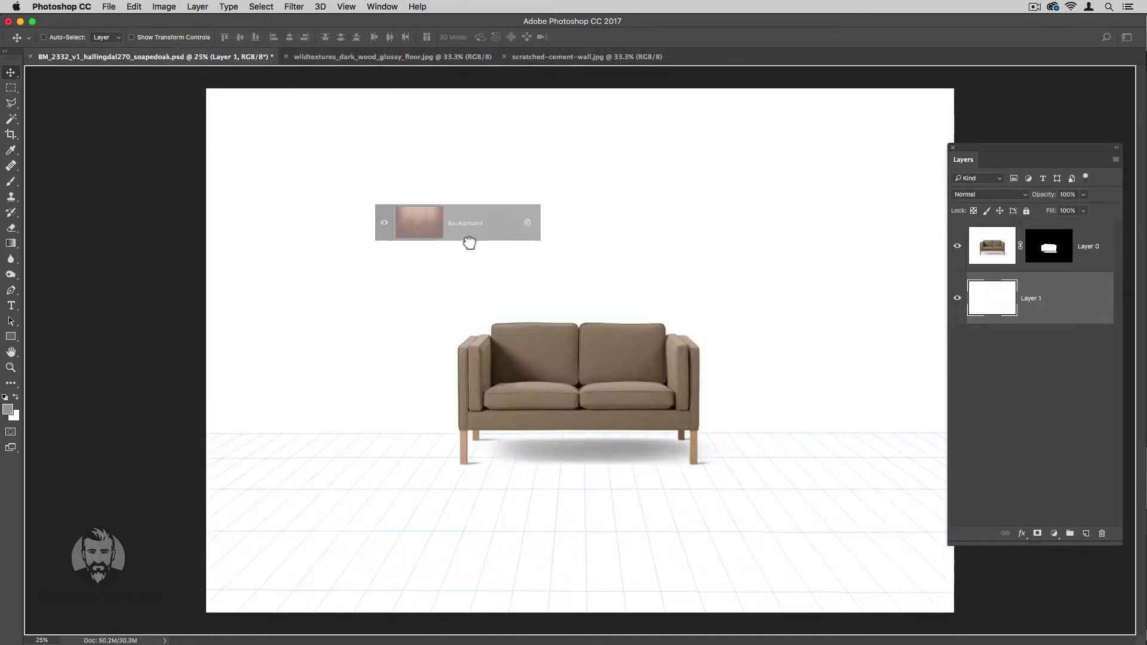
drag(226, 59, 514, 263)
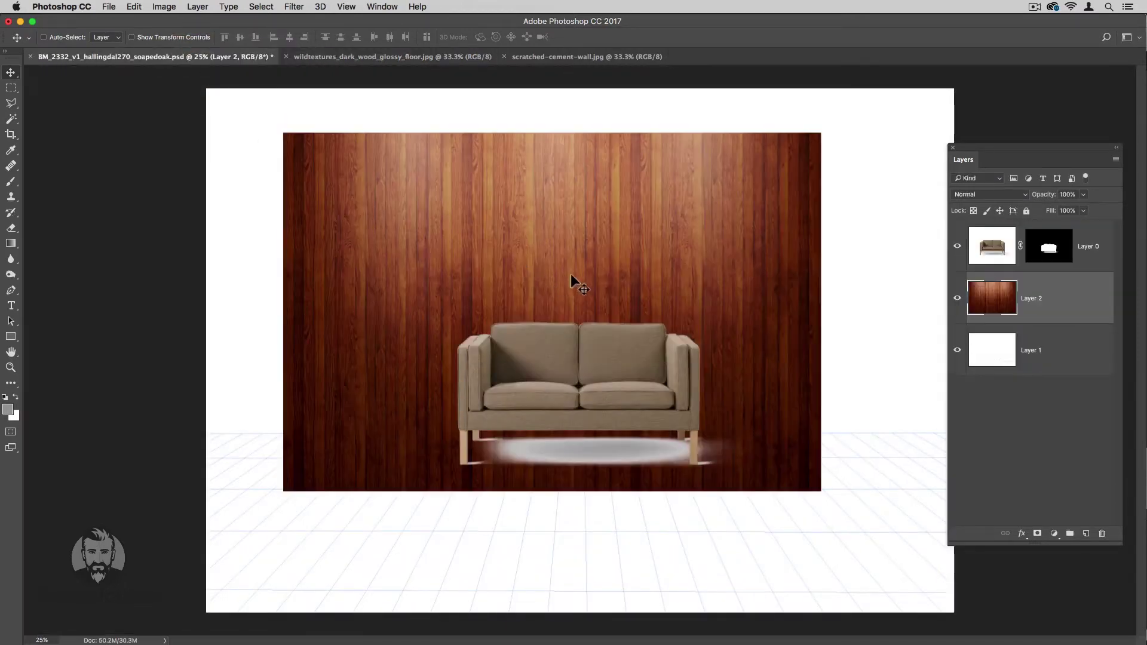
Transform the wood layer, flipping it vertically and moving it to the canvas bottom
key(super+t)
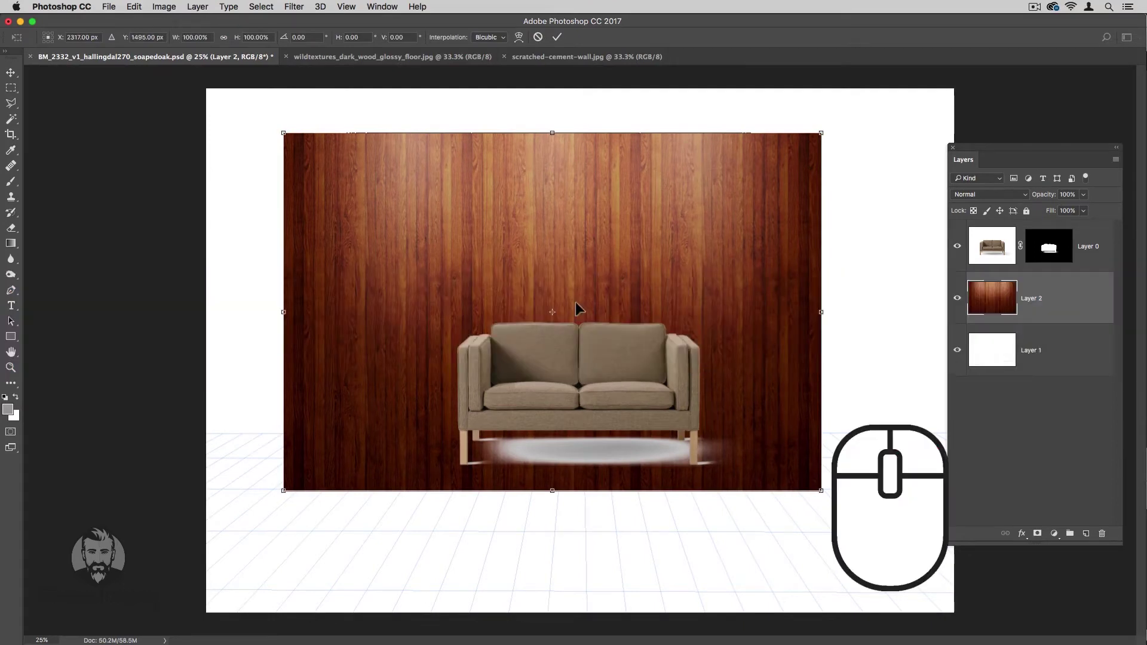
right_click(575, 302)
right_click(579, 300)
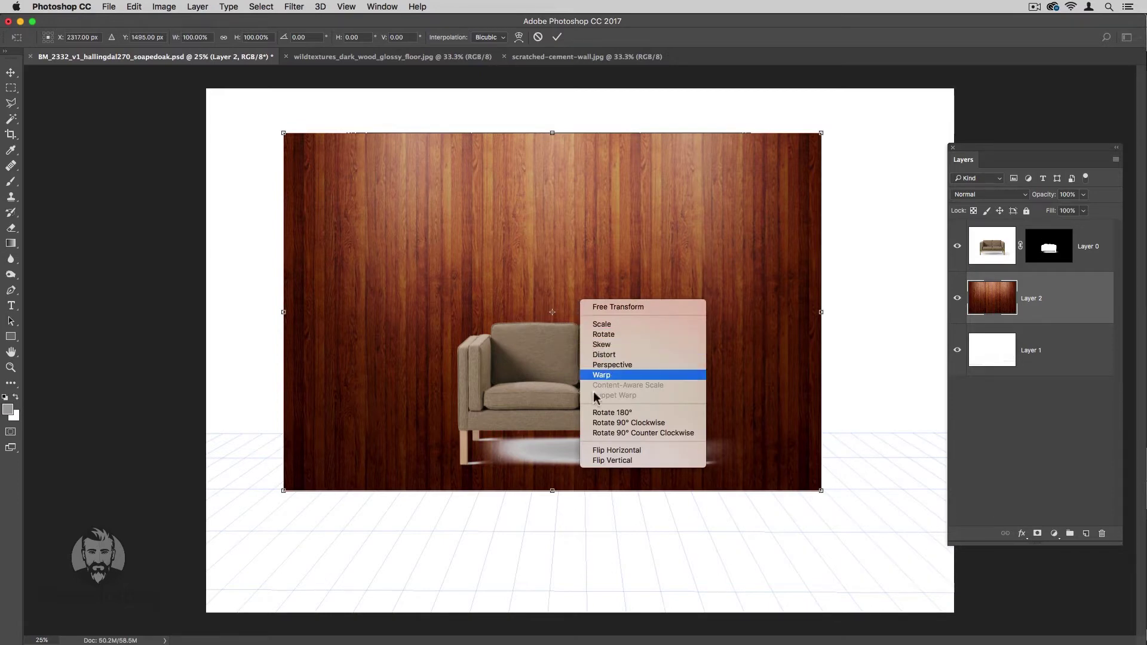
click(610, 461)
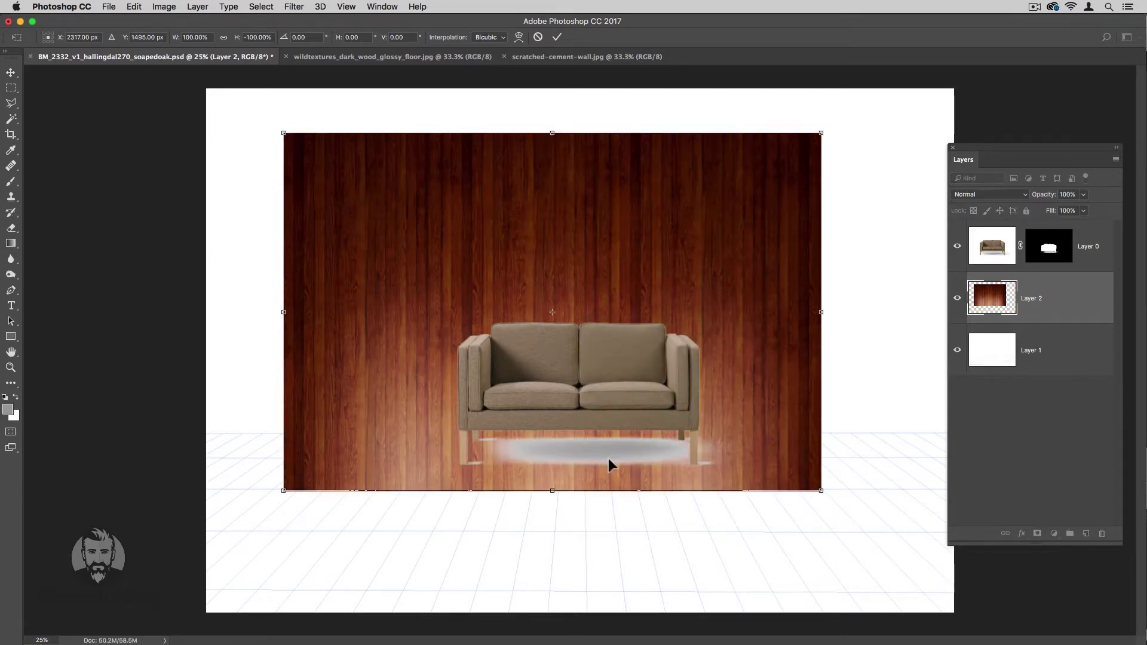
key(super+minus)
key(super+minus)
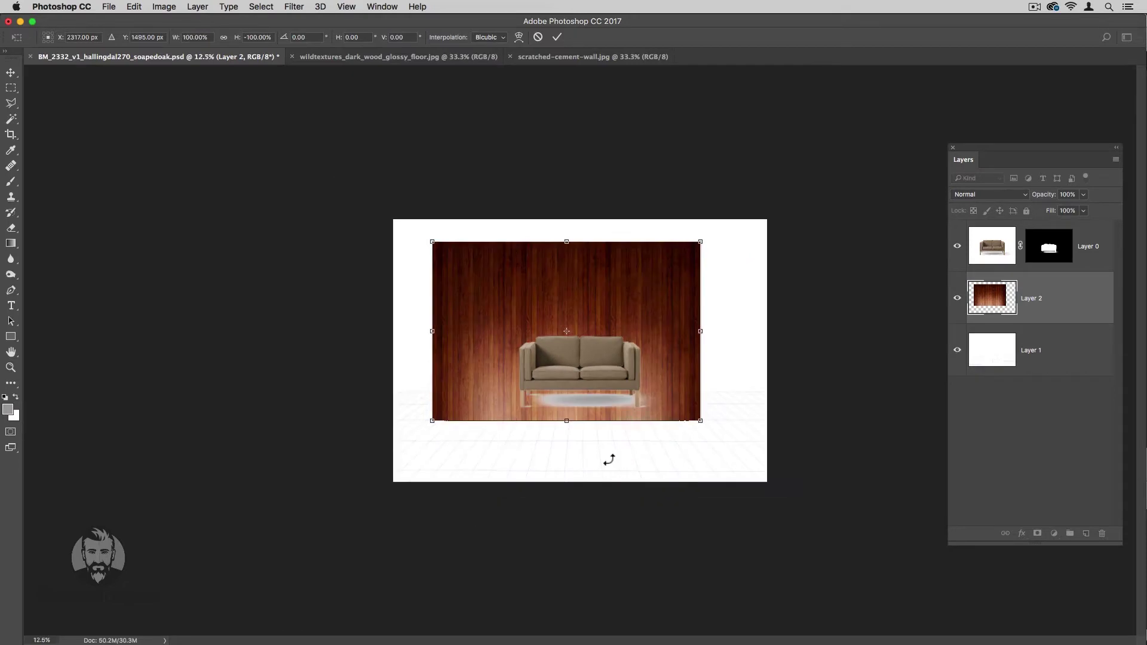
drag(675, 356, 686, 503)
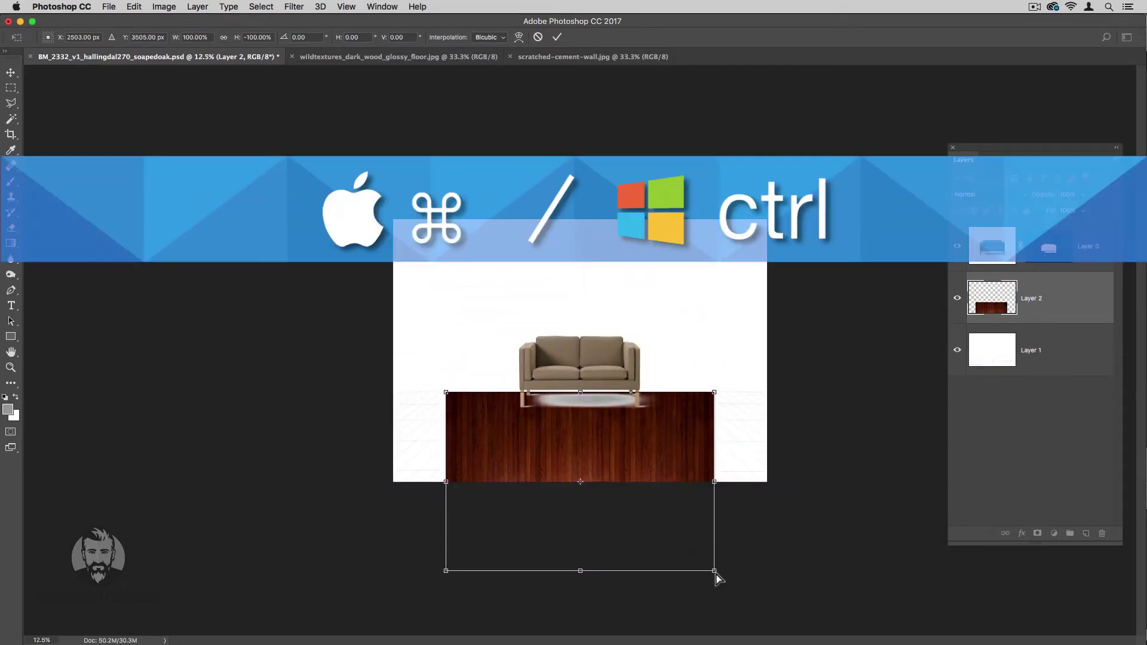
Pull the wood floor's lower corners outward into perspective and commit the distortion
mouse_move(715, 571)
mouse_down()
mouse_move(832, 545)
mouse_move(880, 514)
mouse_up()
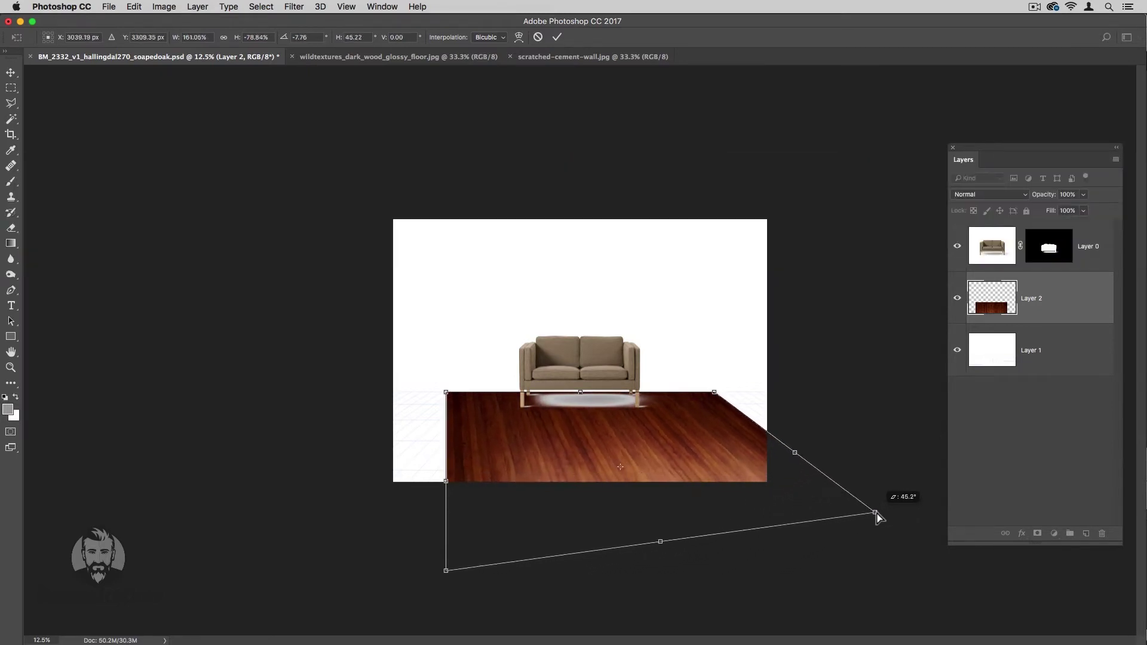
mouse_move(447, 572)
mouse_down()
mouse_move(380, 557)
mouse_move(273, 506)
mouse_up()
drag(445, 392, 442, 393)
drag(359, 448, 307, 450)
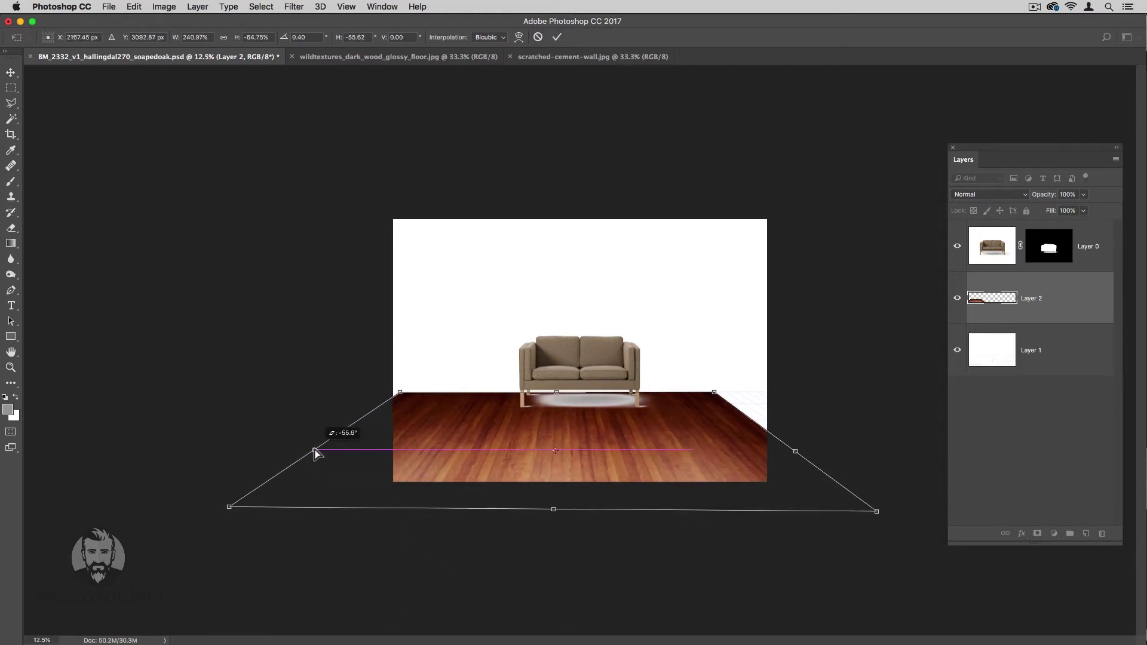
mouse_move(876, 512)
mouse_down()
mouse_move(858, 516)
mouse_move(882, 512)
mouse_up()
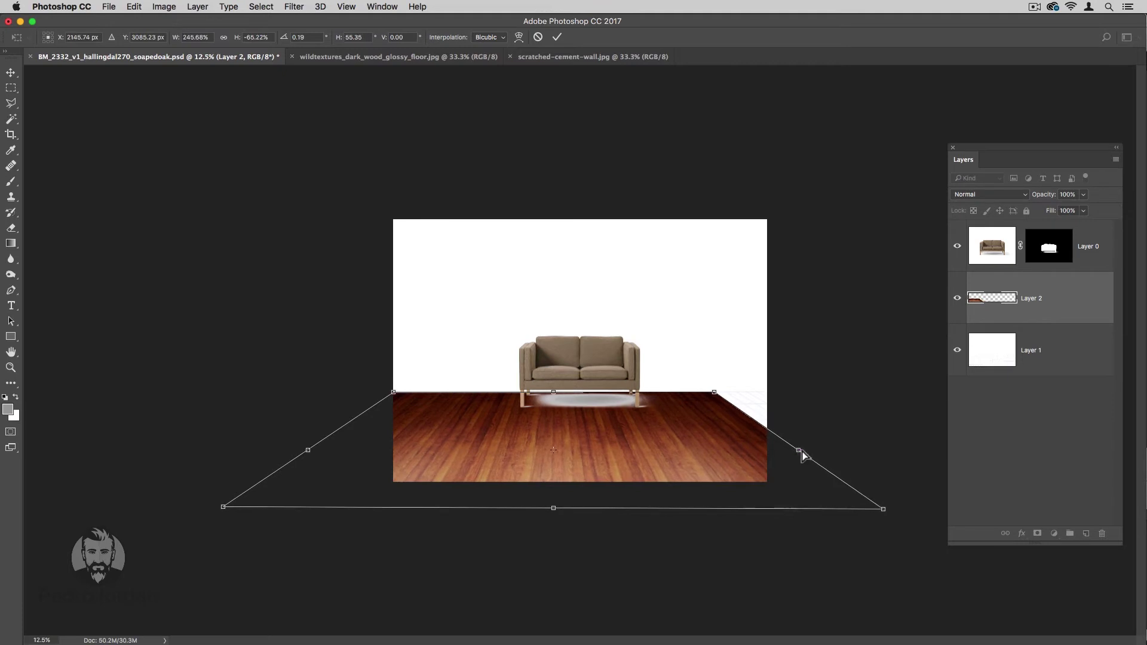
drag(798, 452, 857, 452)
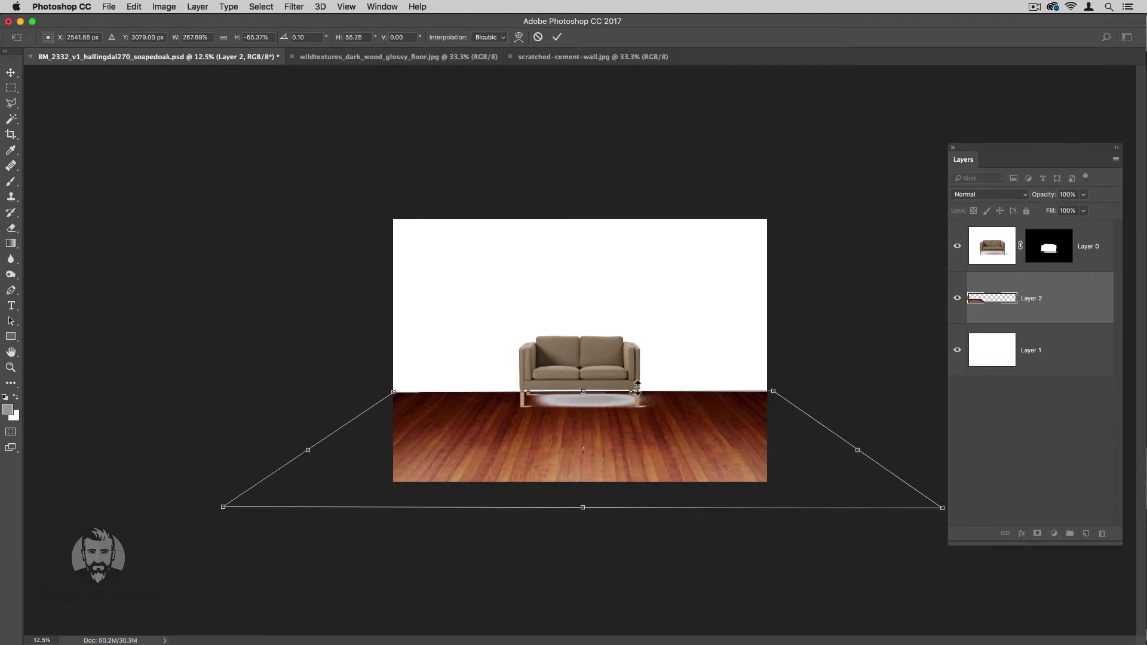
key(Return)
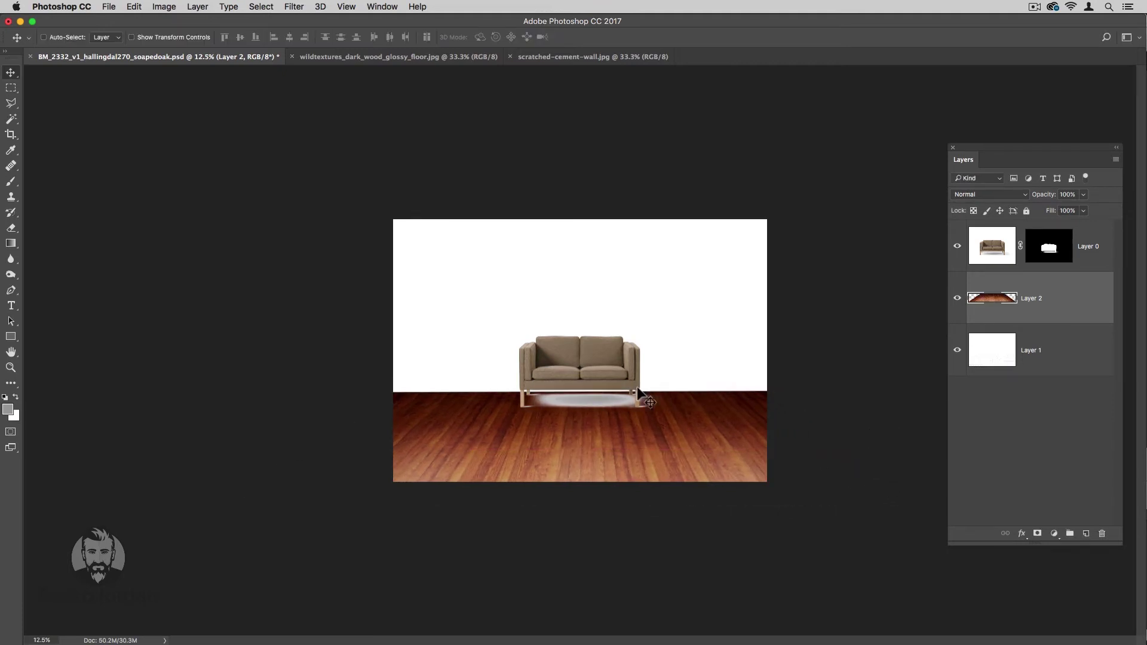
key(super+plus)
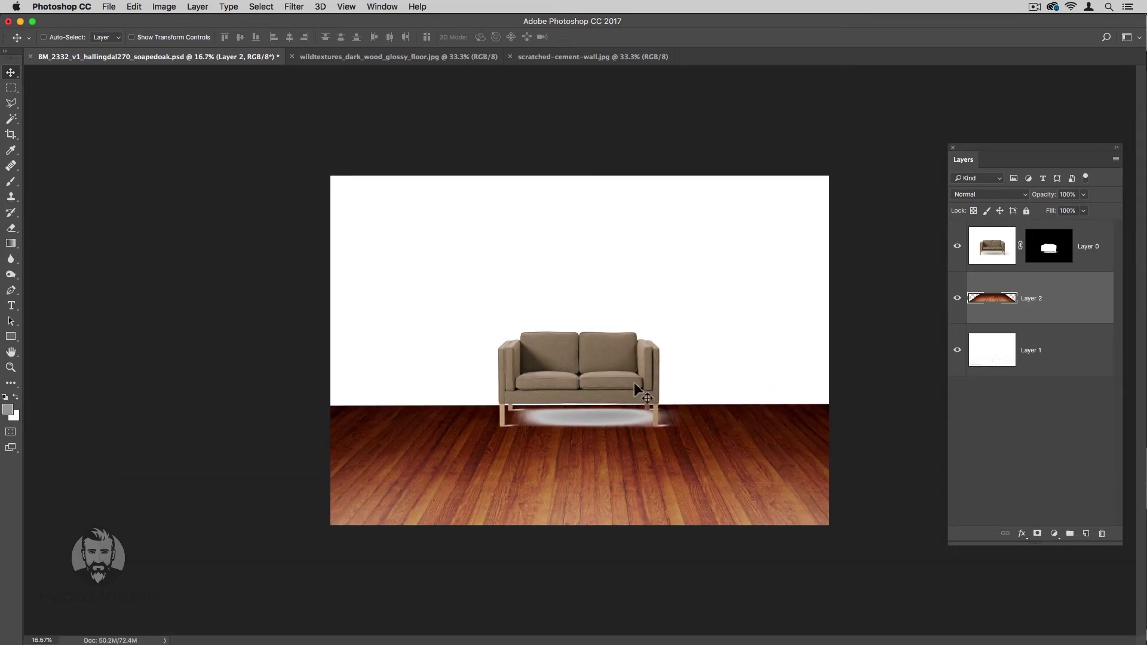
Bring the scratched cement wall in as Layer 3, centred behind the sofa above the floor
click(560, 58)
mouse_move(996, 254)
mouse_down()
mouse_move(196, 58)
mouse_move(558, 288)
mouse_move(543, 209)
mouse_up()
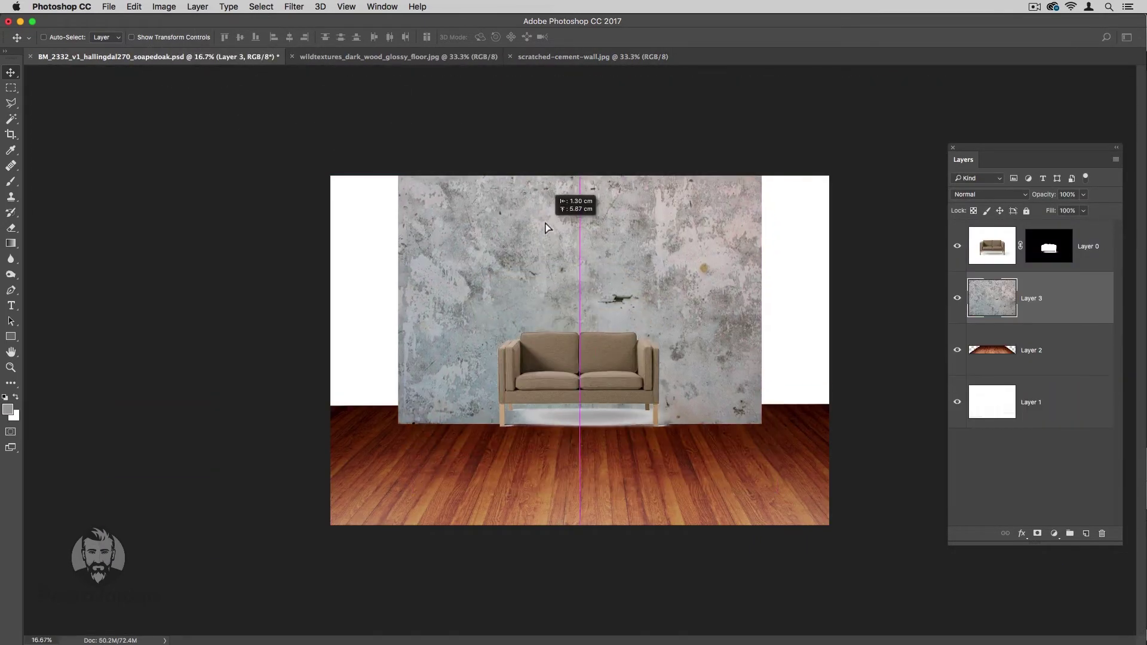
drag(638, 310, 628, 311)
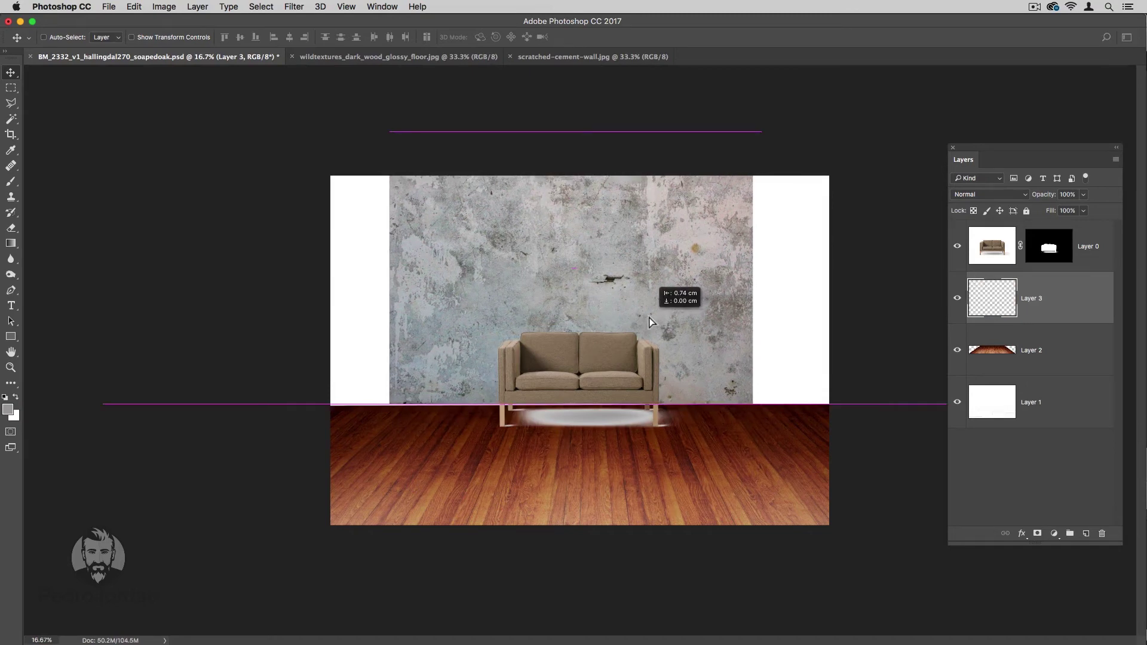
drag(734, 349, 743, 349)
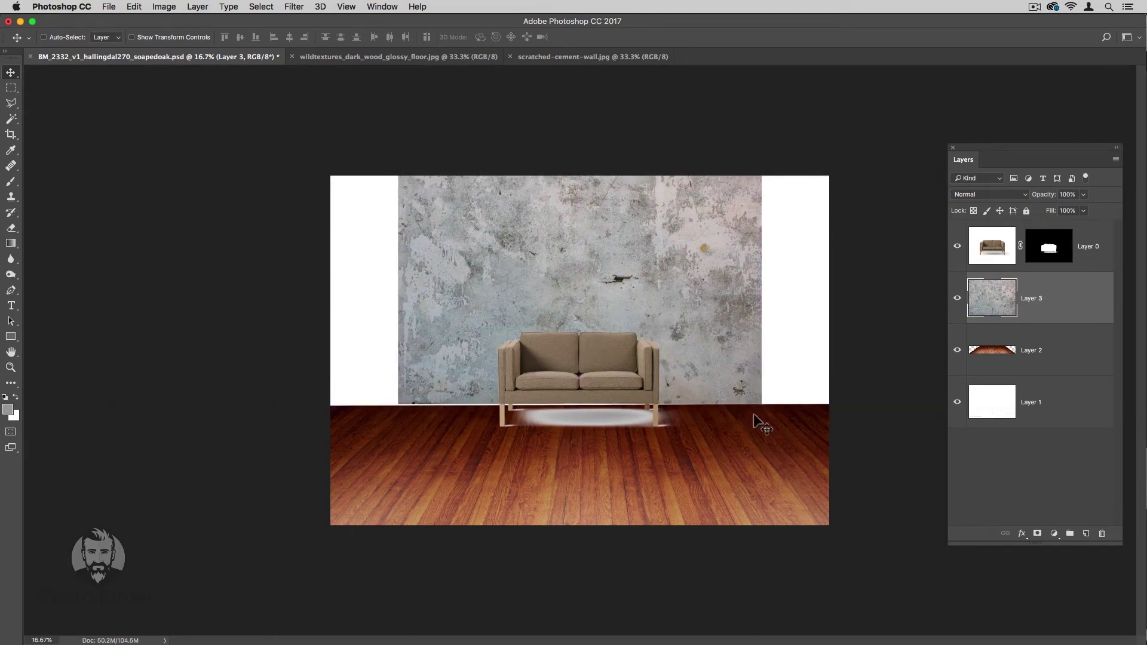
key(shift+Down)
key(shift+Down)
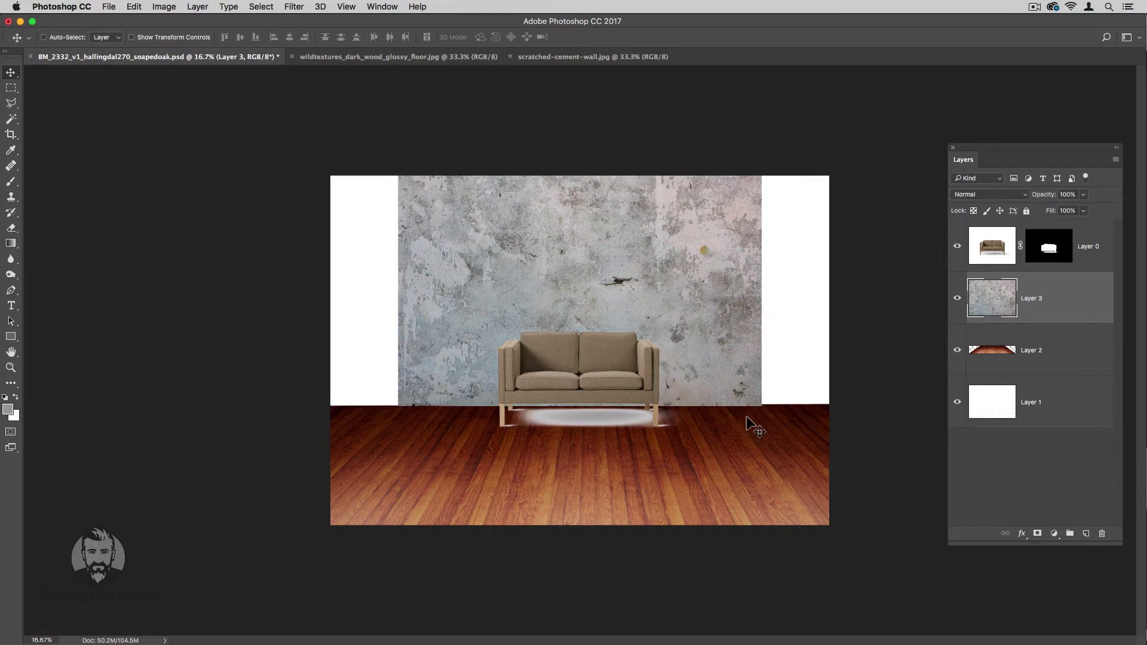
Crop the image to a square around the sofa, wall and floor
key(c)
drag(332, 355, 406, 362)
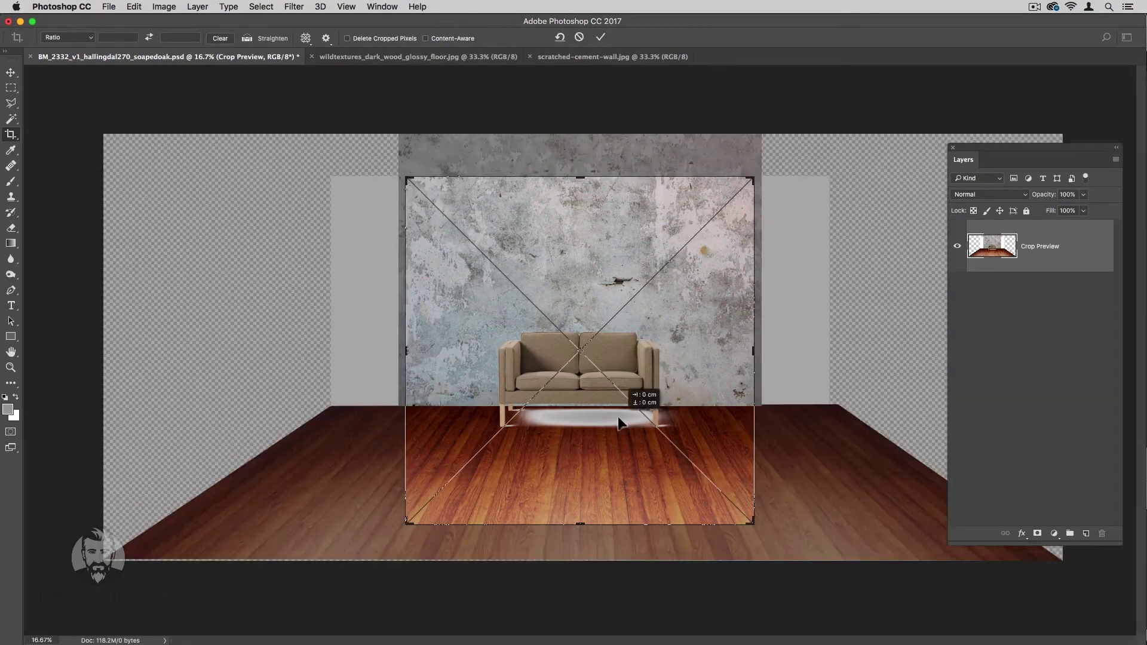
drag(618, 422, 625, 418)
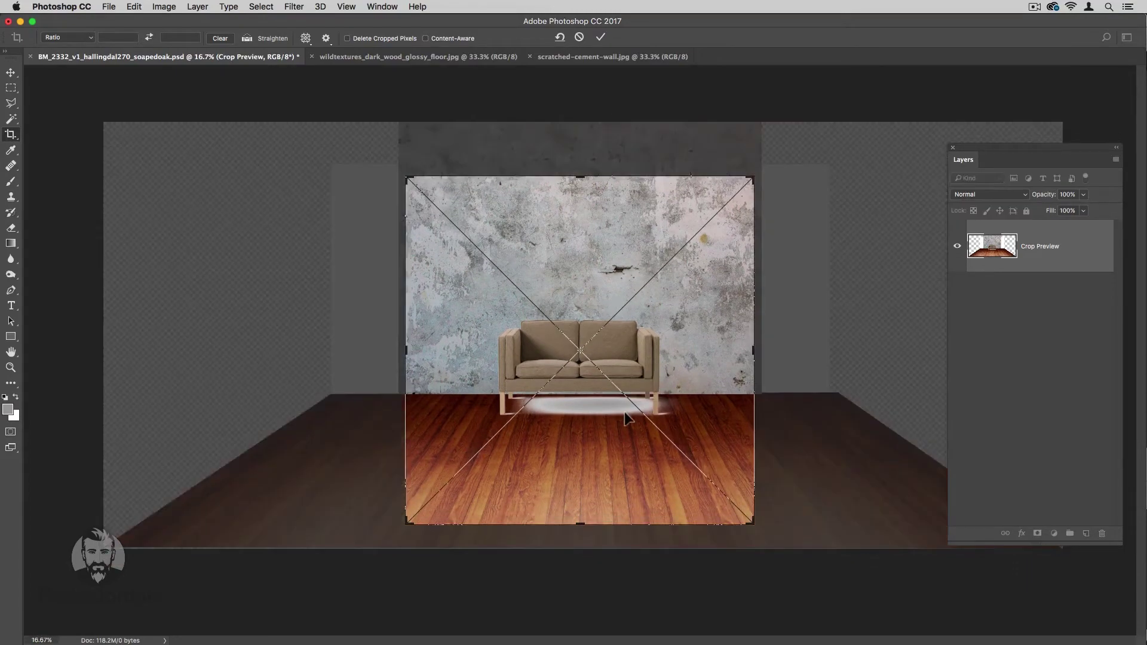
click(601, 37)
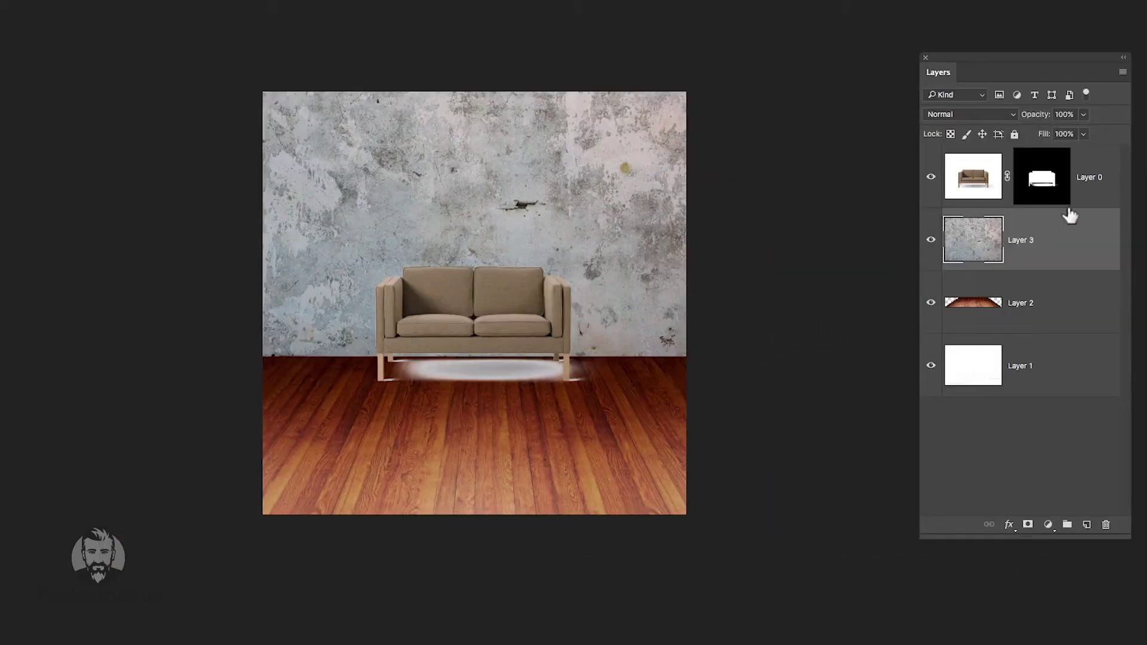
Duplicate the sofa layer as 'sombra' and move it below Layer 0
right_click(1096, 188)
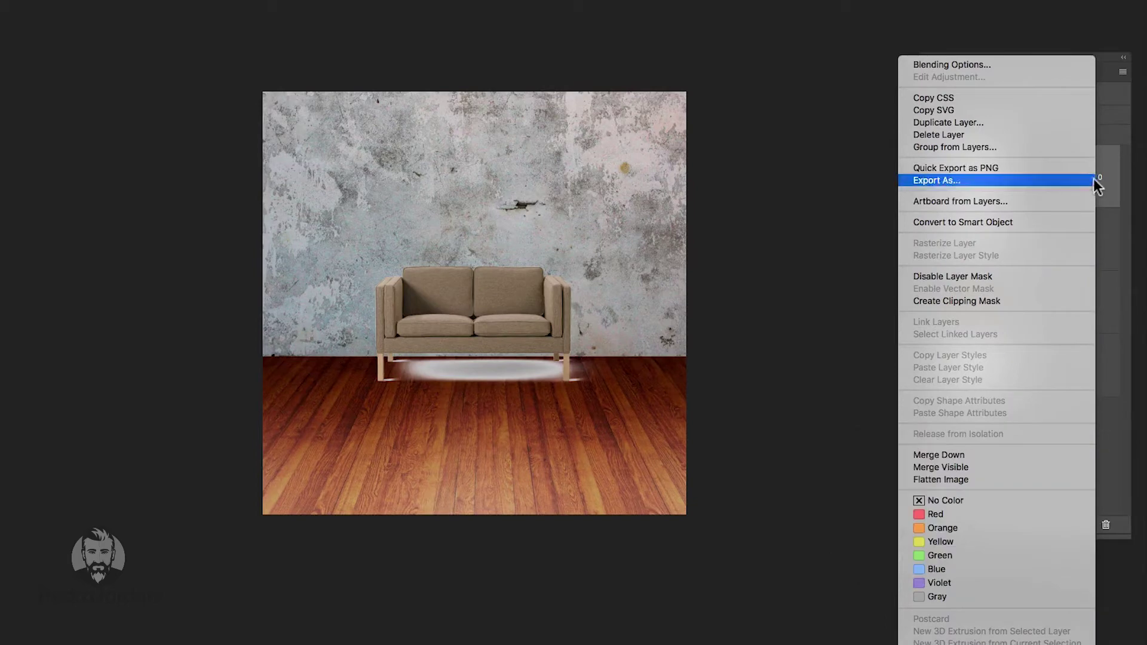
click(1001, 123)
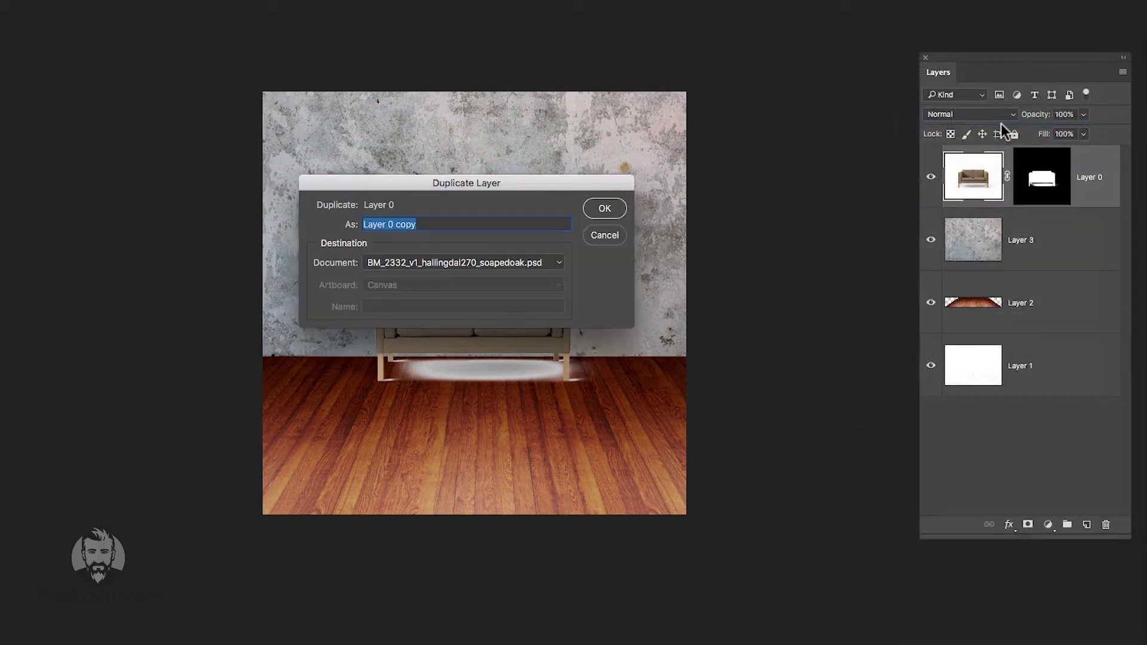
text(sombra)
key(Return)
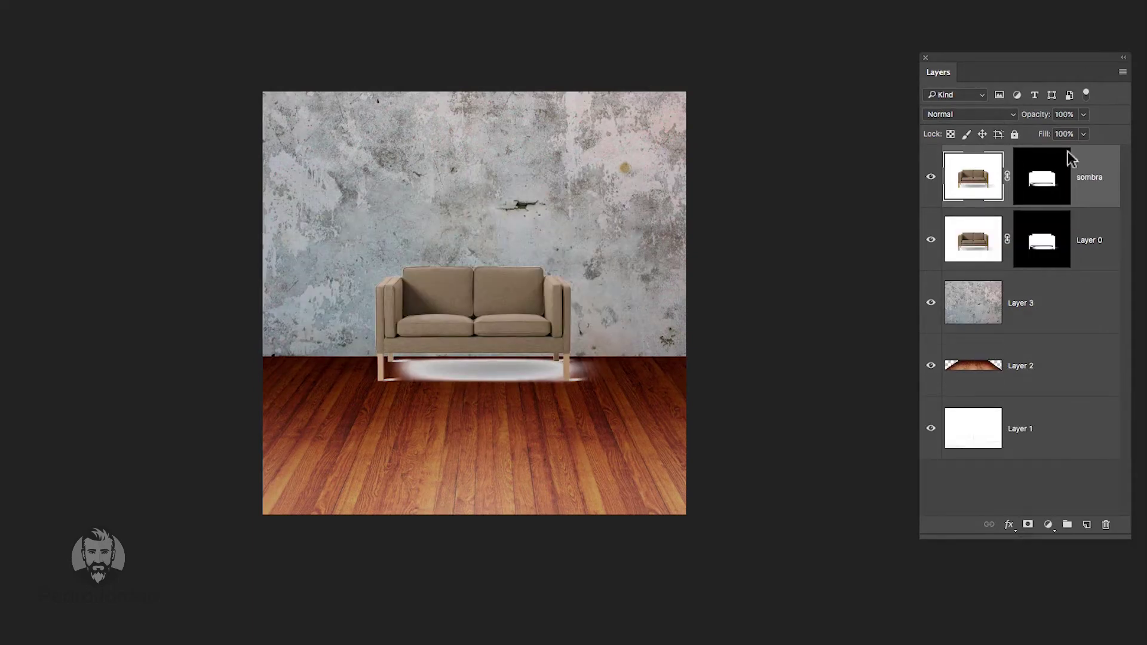
drag(1084, 186, 1081, 263)
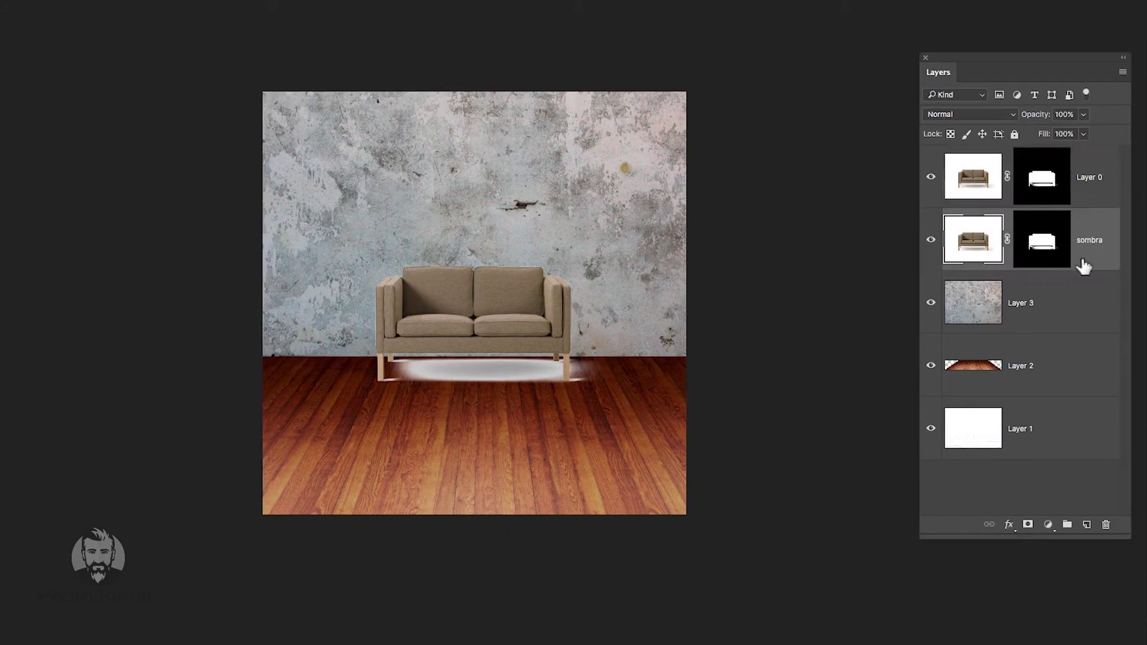
Set 'sombra' to Multiply blending, then reshow Layer 0 and target its mask
click(931, 178)
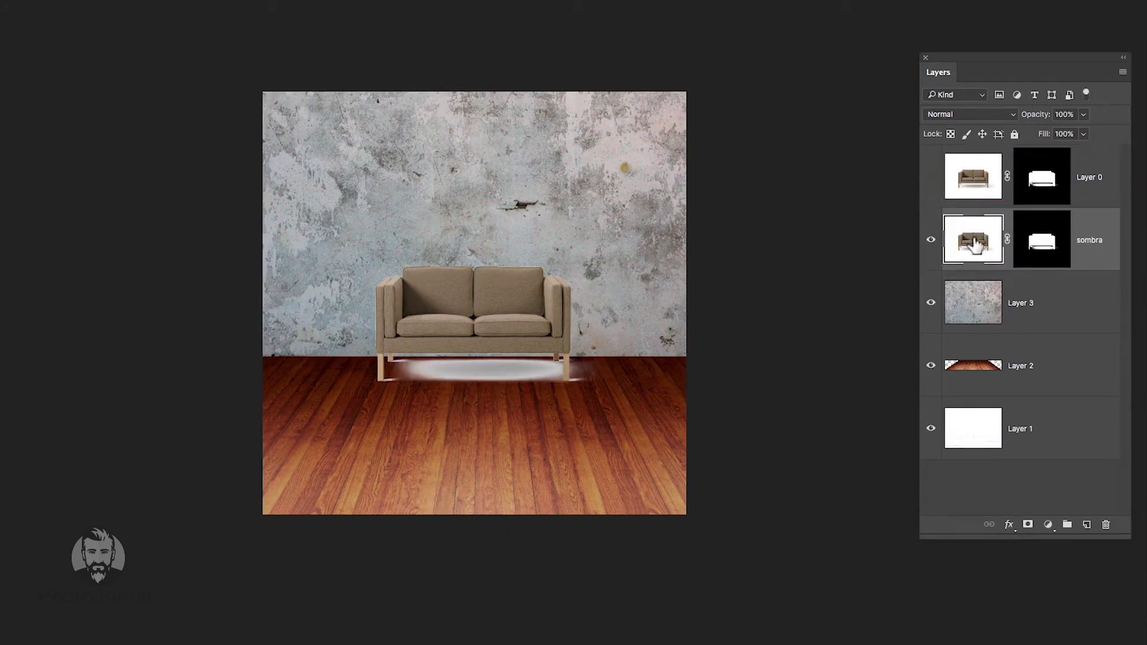
click(958, 115)
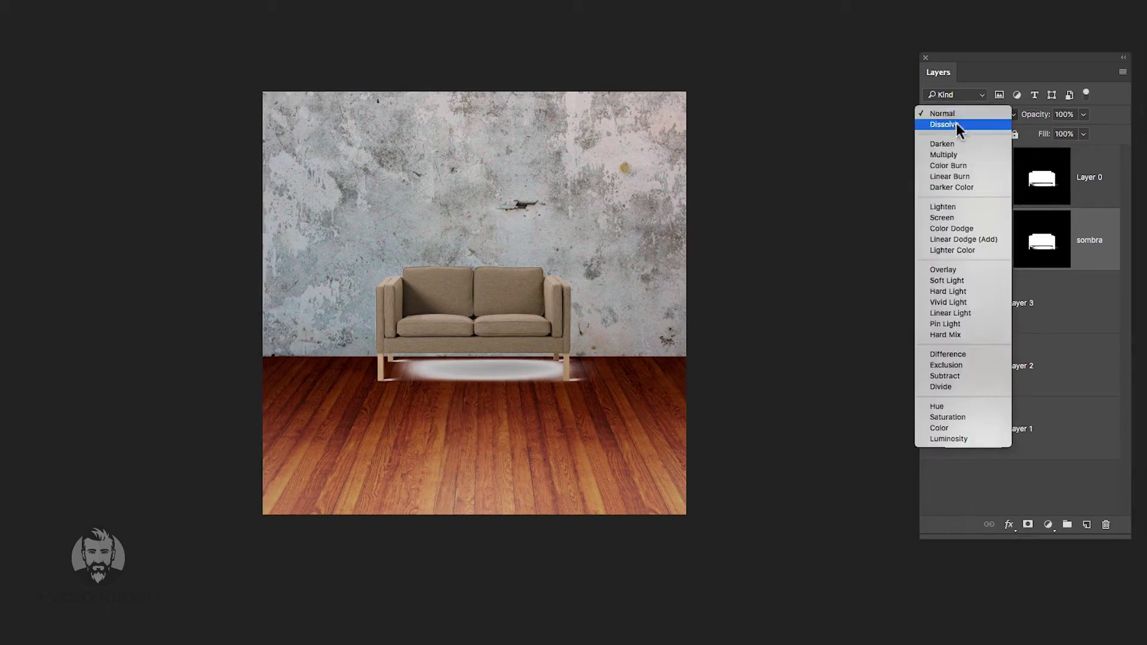
click(951, 154)
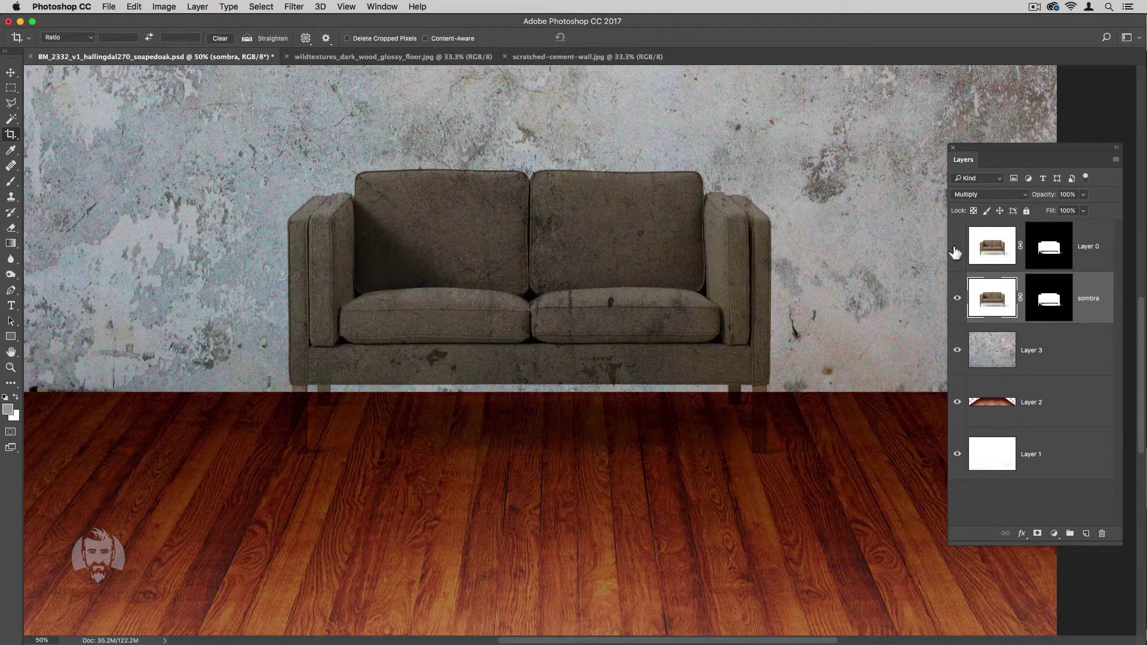
click(957, 246)
click(1052, 257)
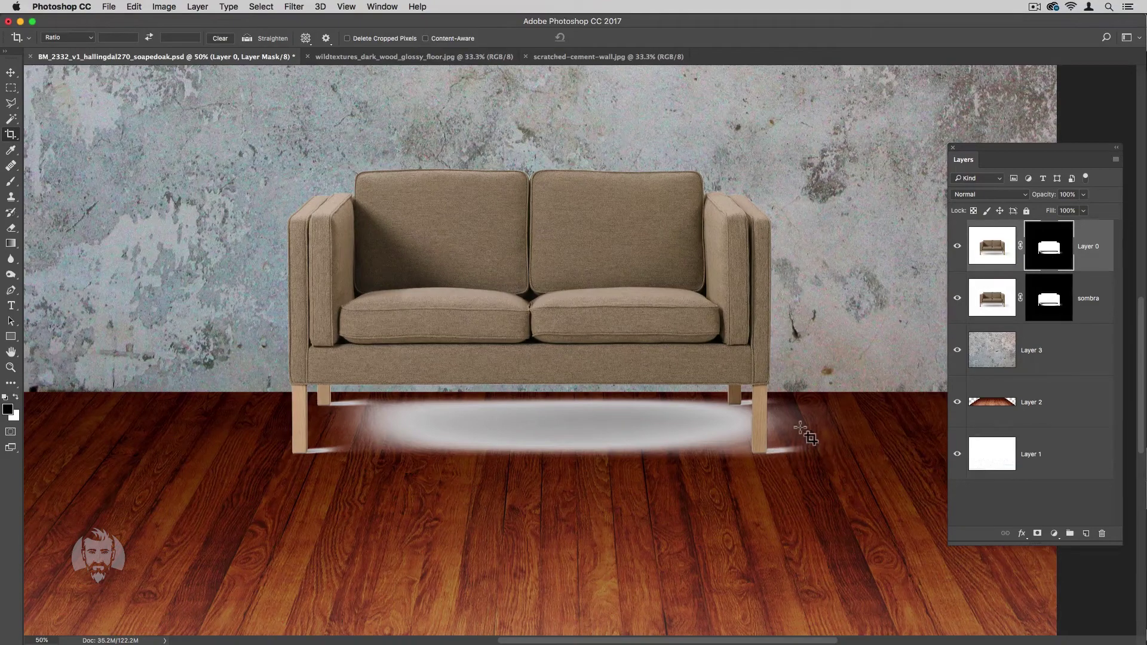
With a size 47 black brush, mask out the white streaks by the sofa's right leg
key(super+plus)
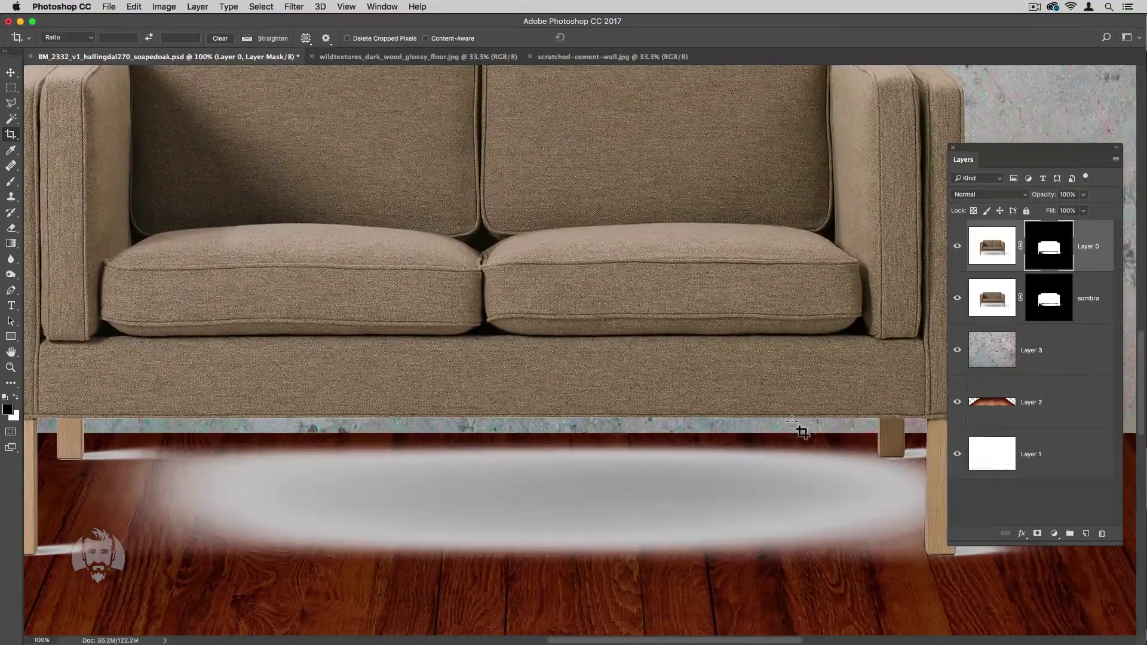
drag(792, 421, 466, 353)
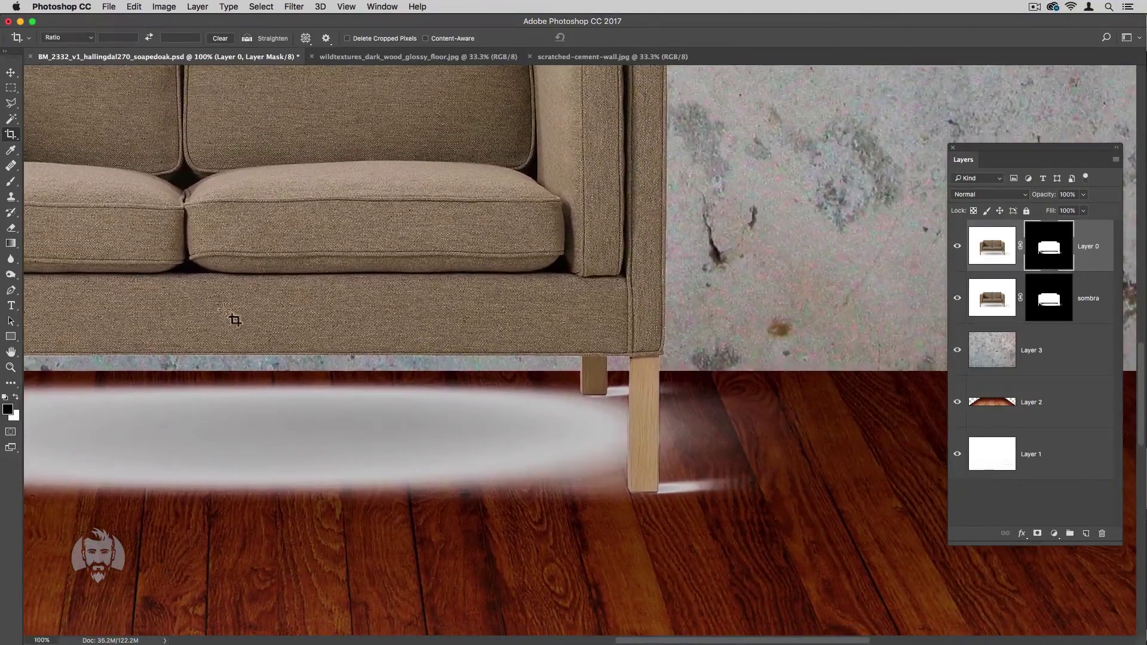
click(8, 186)
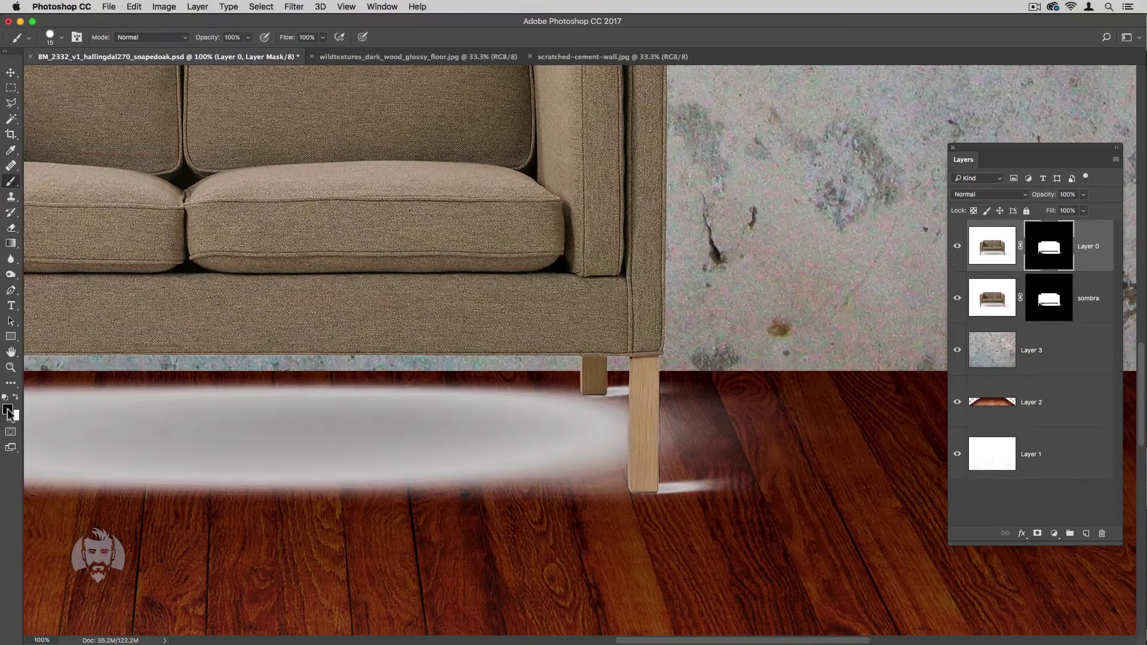
drag(711, 486, 699, 489)
right_click(691, 460)
drag(754, 363, 770, 363)
click(684, 442)
mouse_move(683, 443)
mouse_down()
mouse_move(676, 389)
mouse_move(673, 466)
mouse_move(717, 442)
mouse_move(743, 468)
mouse_move(773, 448)
mouse_move(749, 412)
mouse_up()
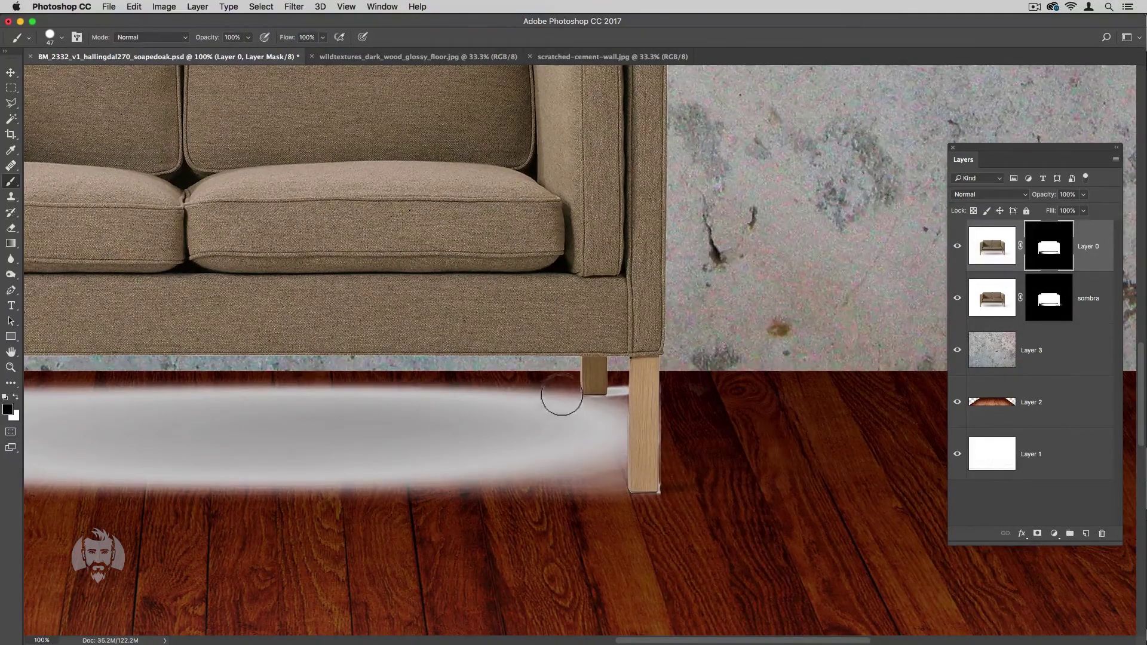
Continue masking the white shadow under the sofa with brush sizes 10 and 50
mouse_move(558, 389)
mouse_down()
mouse_move(526, 463)
mouse_move(609, 472)
mouse_move(615, 514)
mouse_up()
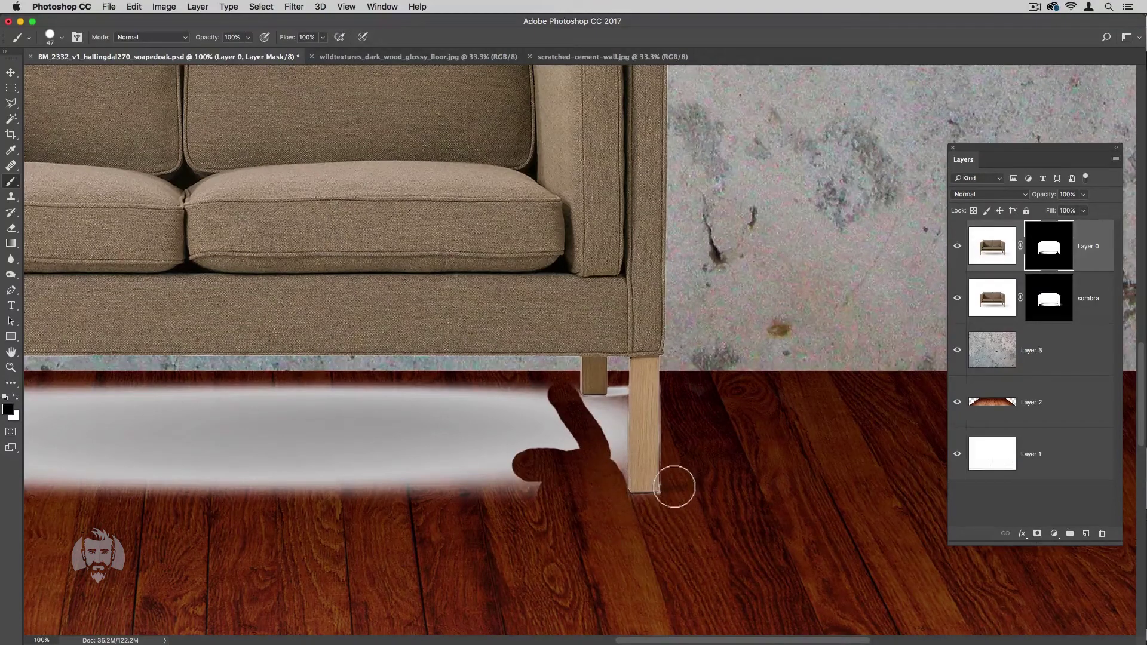
mouse_move(594, 409)
mouse_down()
mouse_move(596, 391)
mouse_move(606, 414)
mouse_move(623, 380)
mouse_move(620, 464)
mouse_up()
key(bracketleft)
key(bracketleft)
key(bracketleft)
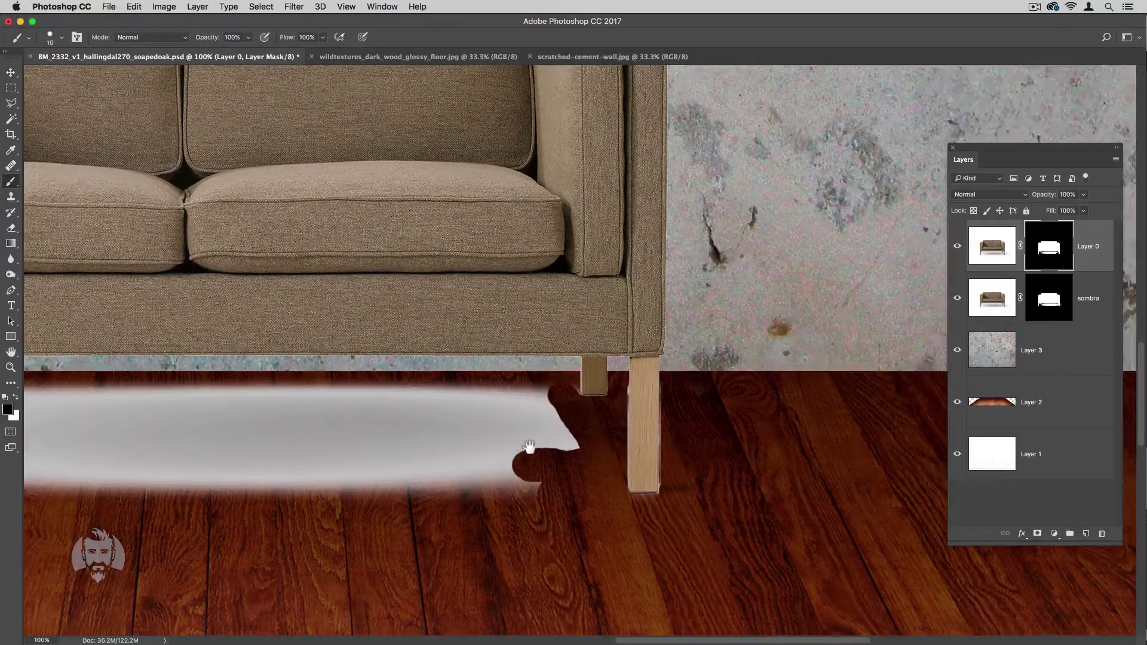
scroll(525, 455, left, 5)
key(bracketright)
key(bracketright)
key(bracketright)
mouse_move(686, 383)
mouse_down()
mouse_move(679, 402)
mouse_move(622, 387)
mouse_move(589, 418)
mouse_move(707, 426)
mouse_move(657, 487)
mouse_up()
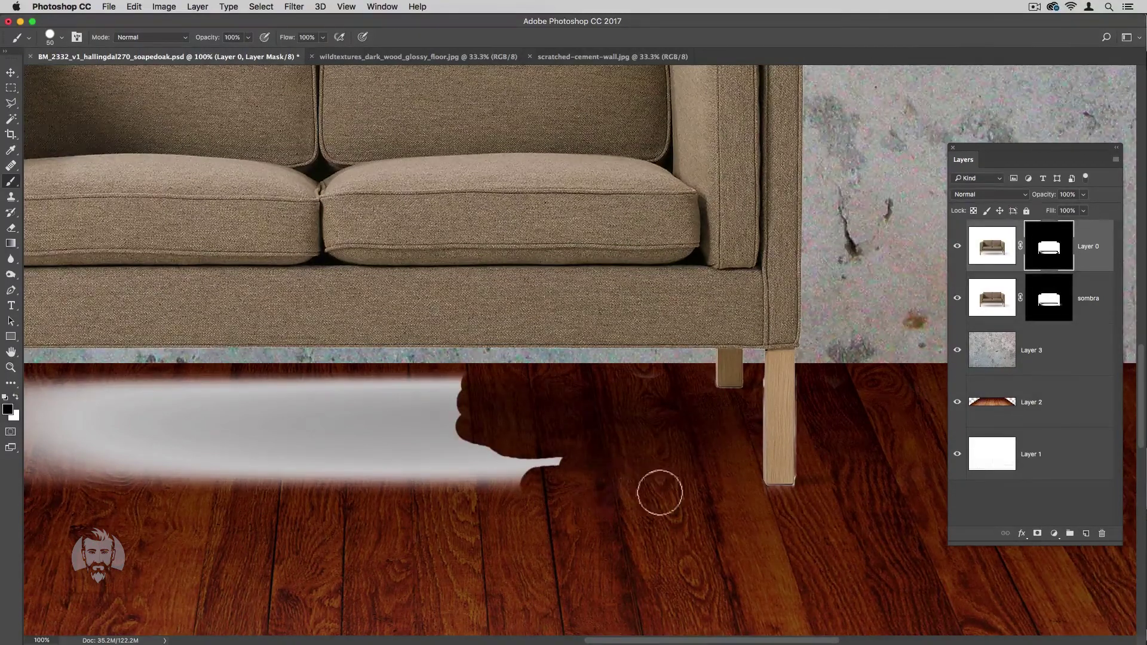
scroll(658, 486, left, 5)
mouse_move(739, 474)
mouse_down()
mouse_move(579, 389)
mouse_move(333, 383)
mouse_move(466, 410)
mouse_move(494, 478)
mouse_move(283, 463)
mouse_move(56, 481)
mouse_move(102, 402)
mouse_move(128, 389)
mouse_move(148, 436)
mouse_move(282, 468)
mouse_up()
scroll(281, 468, left, 15)
Brush black on Layer 0's mask over the white blob beside the back sofa leg
drag(712, 384, 699, 391)
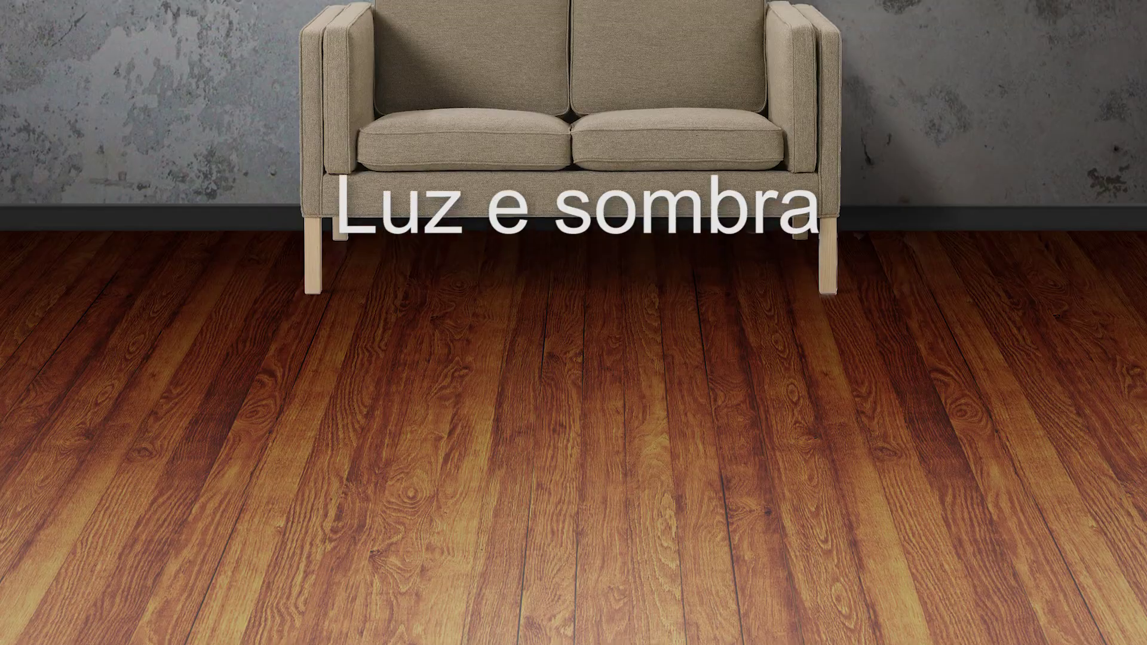